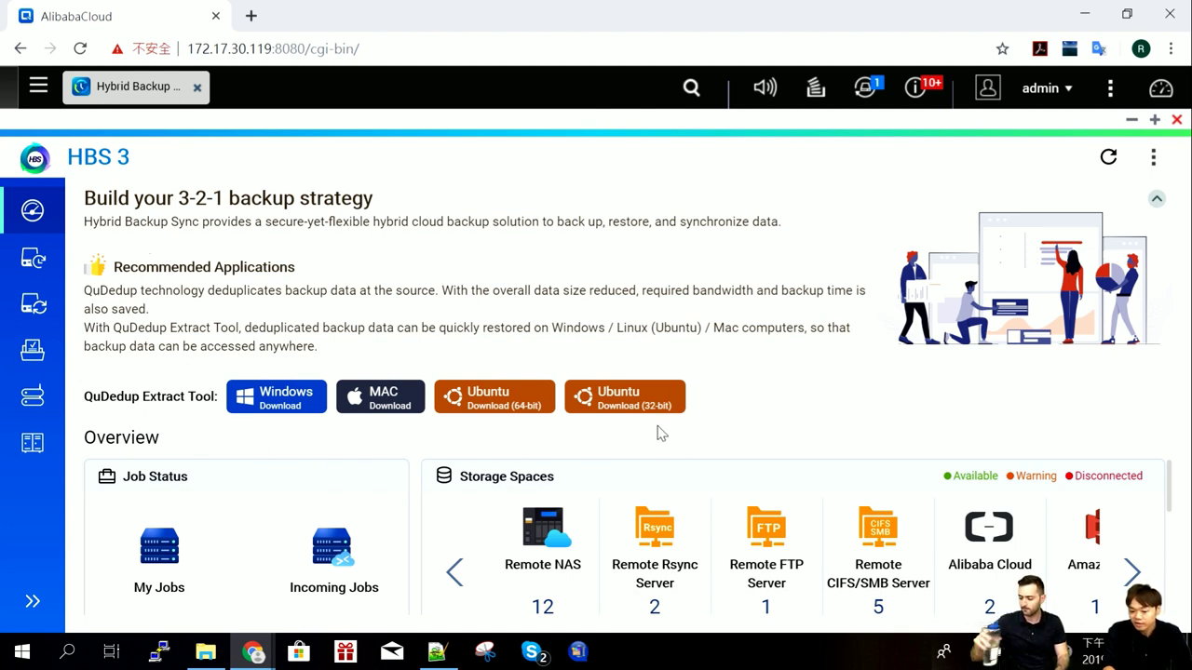
# Start a new backup job with the HBS_QuDedup_20190725 folder as its source
pyautogui.click(38, 265)
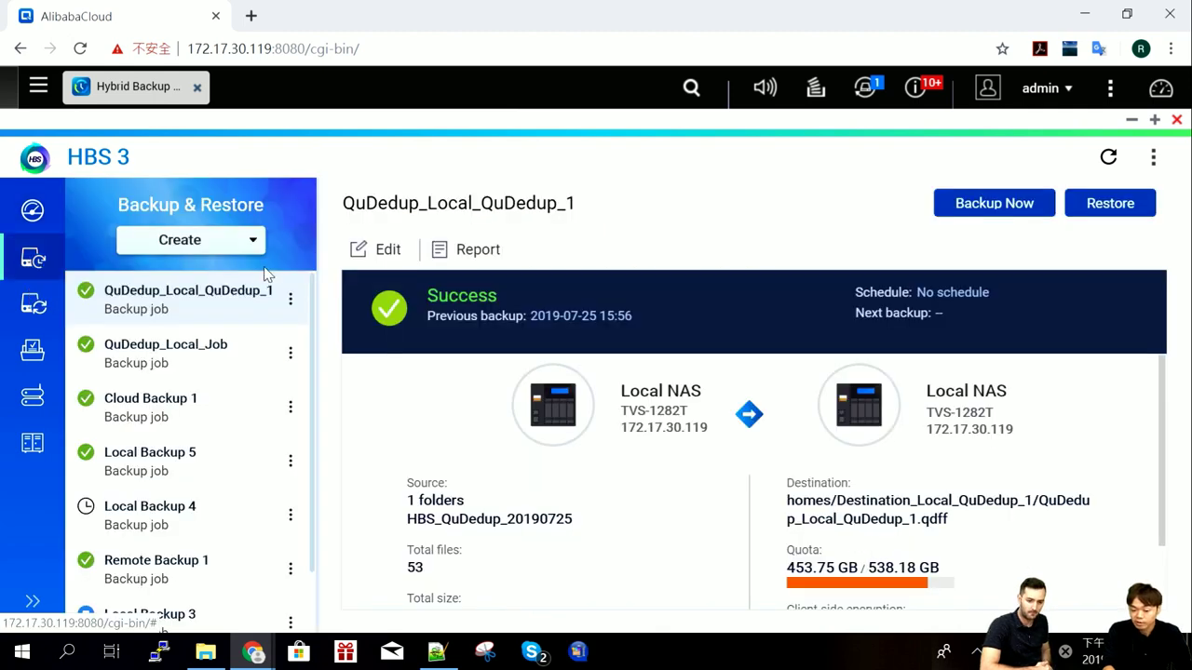
pyautogui.click(230, 241)
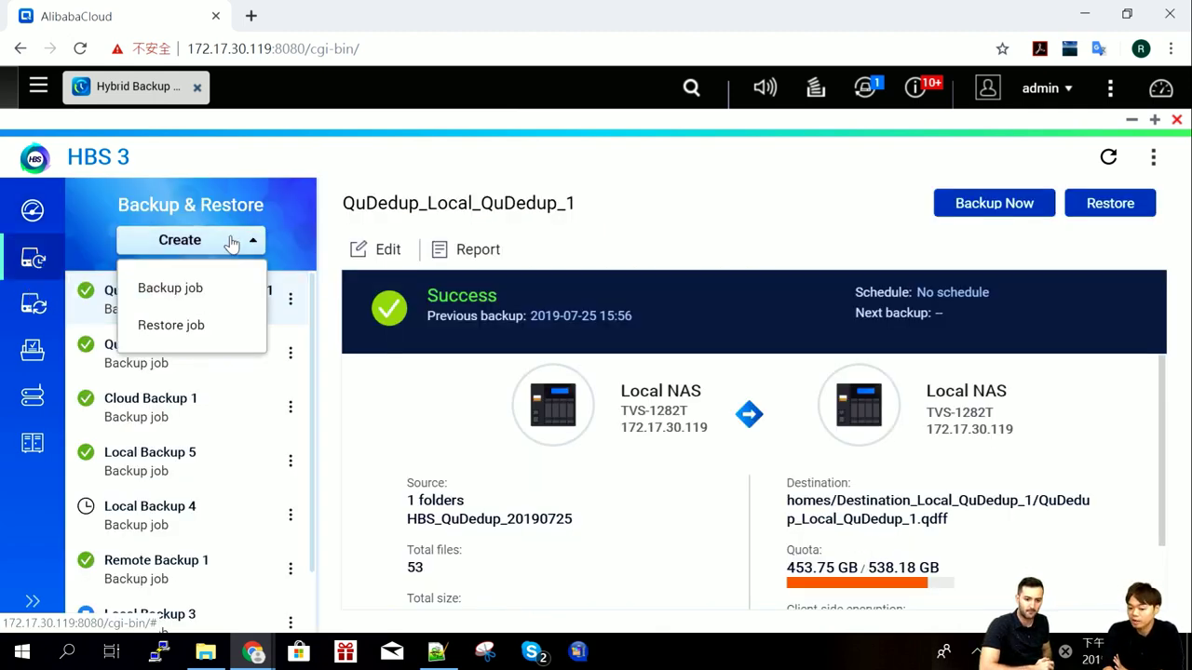
pyautogui.click(221, 289)
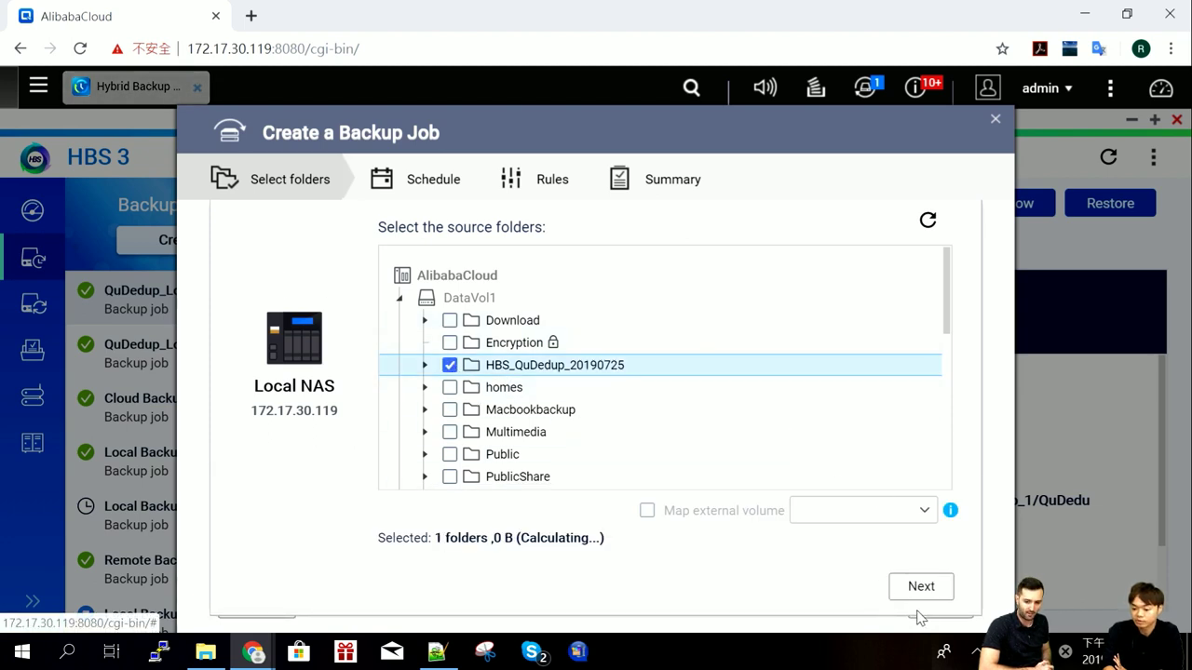
pyautogui.click(937, 591)
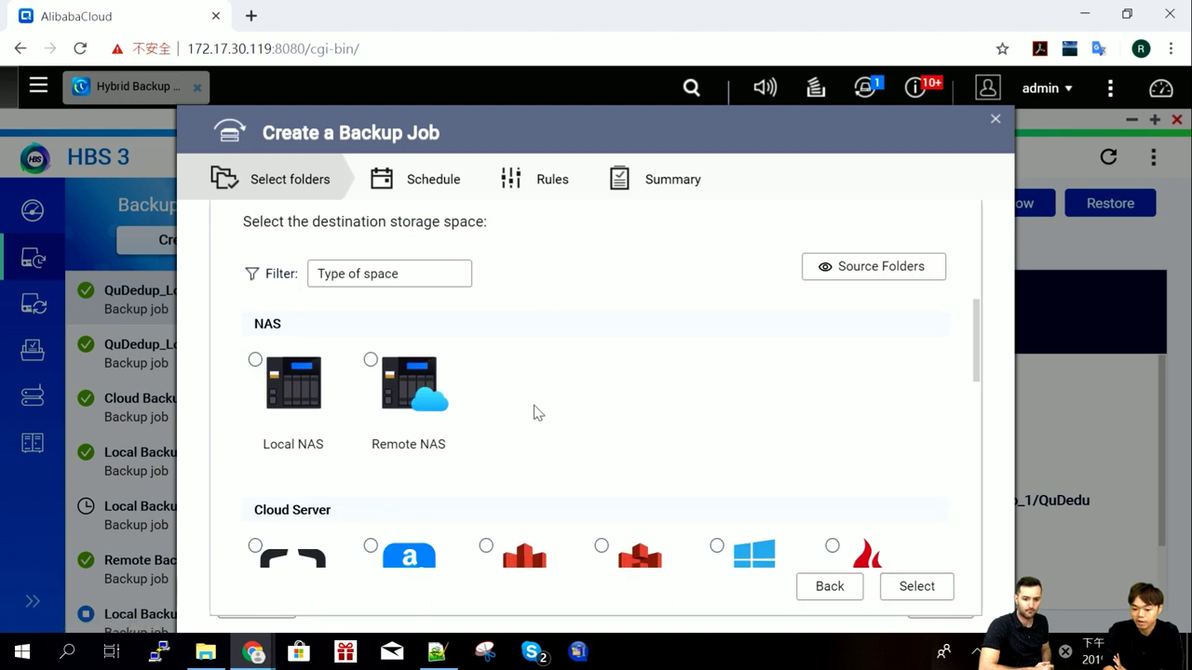
# Select Local NAS as the destination storage space for the backup job
pyautogui.click(255, 363)
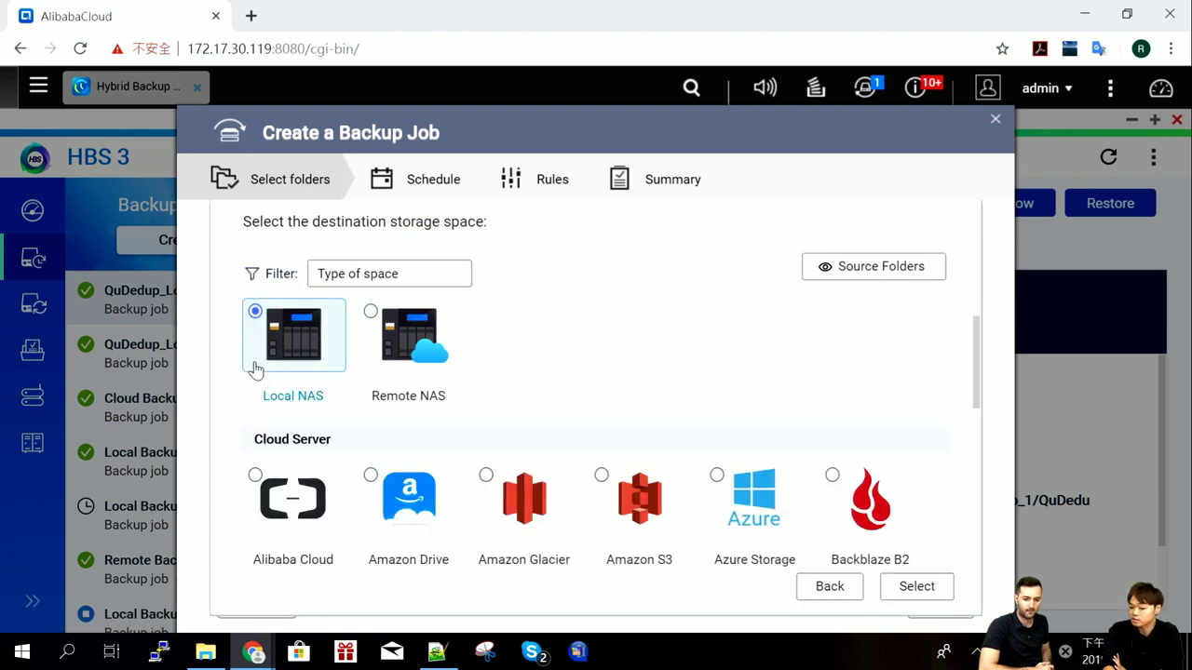
pyautogui.scroll(-5, 714, 413)
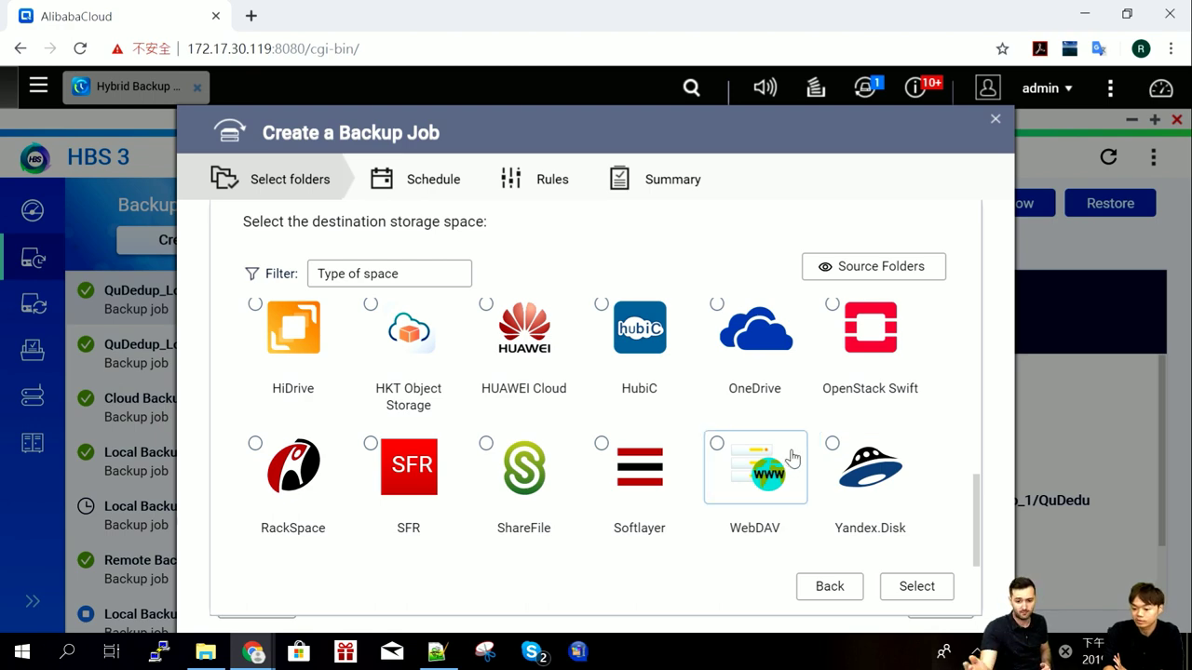
pyautogui.scroll(10, 819, 409)
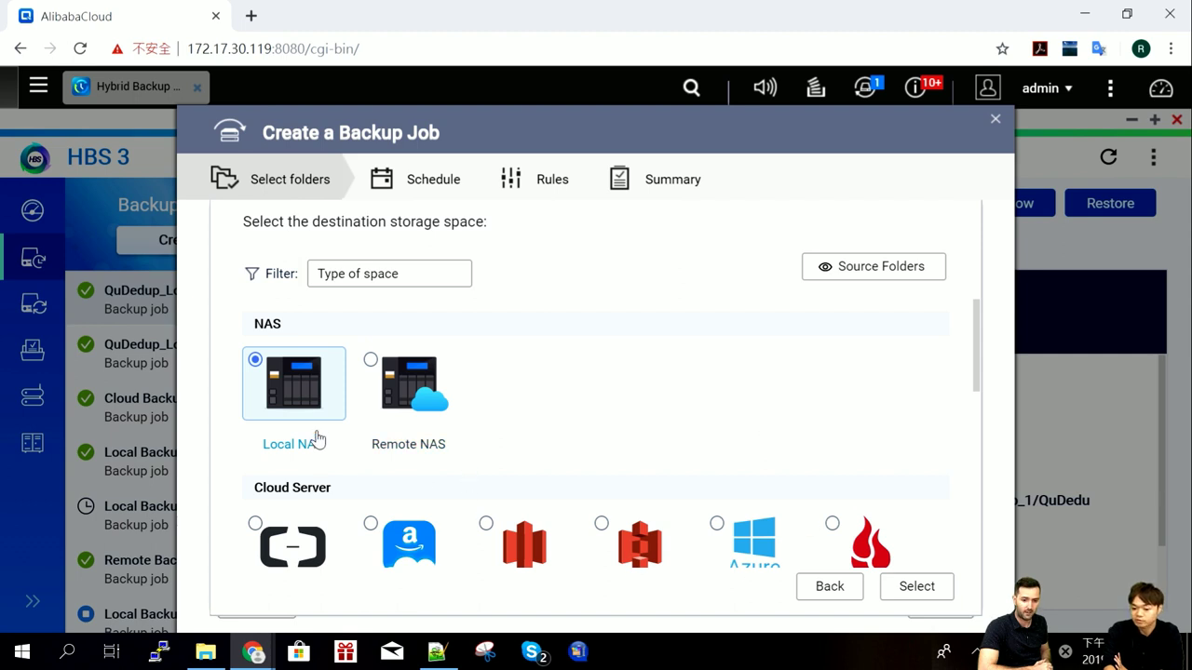
pyautogui.click(906, 585)
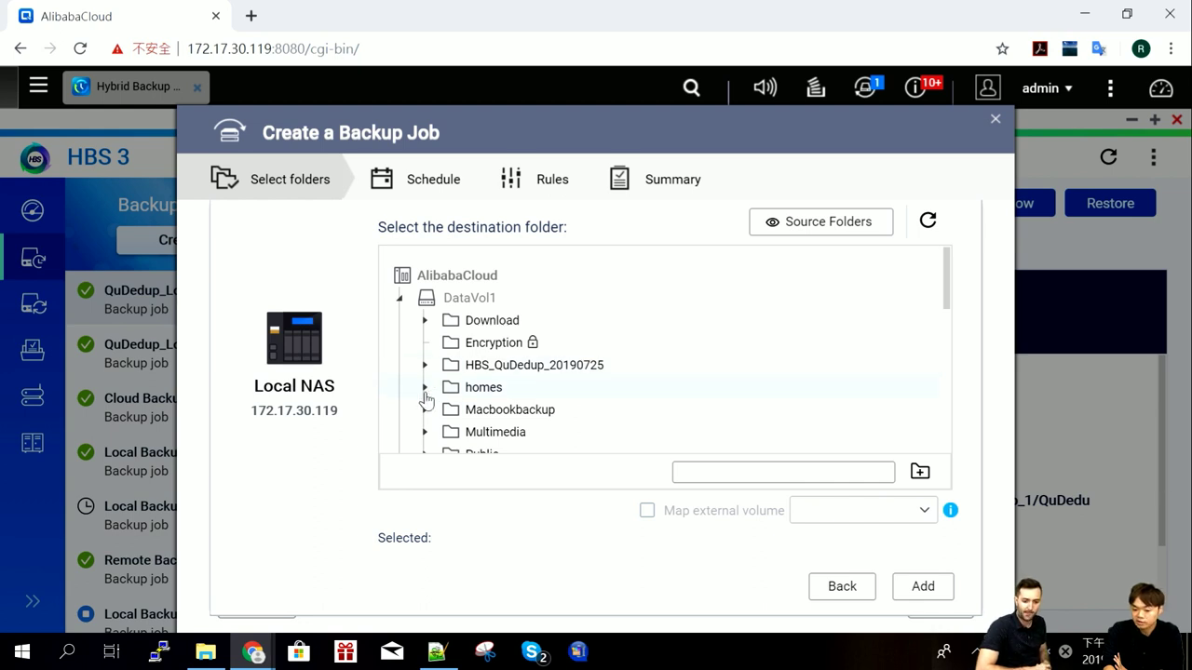
# Create a folder named demo_test inside homes and add it as the backup destination
pyautogui.click(425, 388)
pyautogui.click(477, 394)
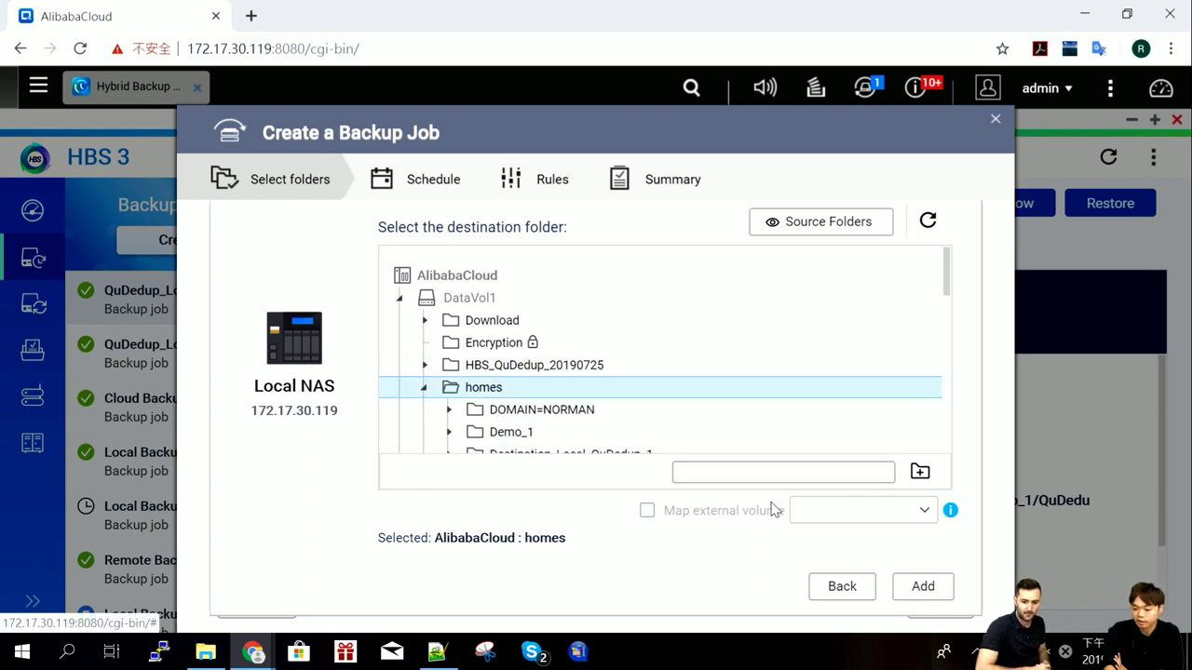
pyautogui.click(788, 475)
pyautogui.write('d')
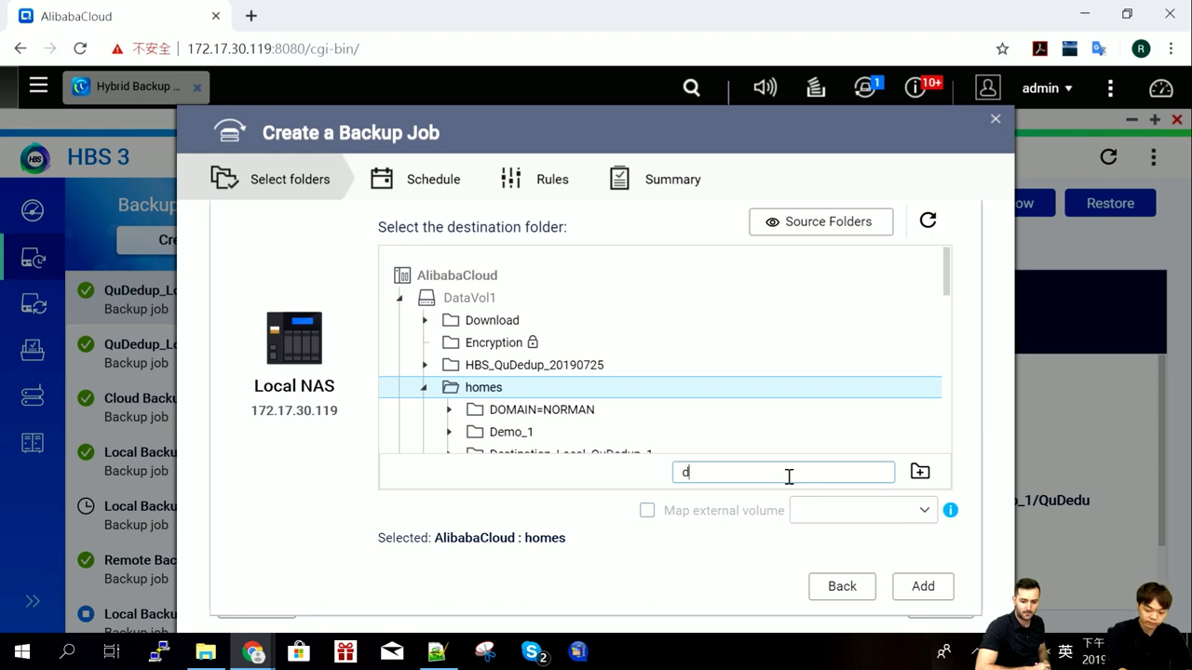
pyautogui.write('emo_test')
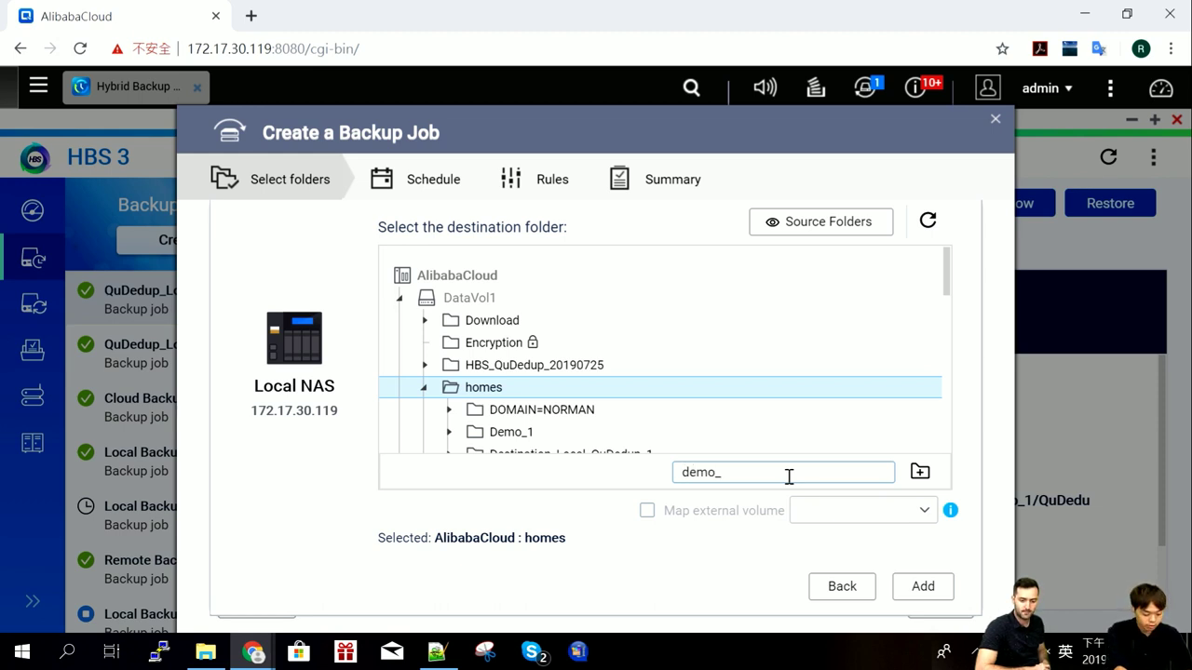
pyautogui.click(919, 471)
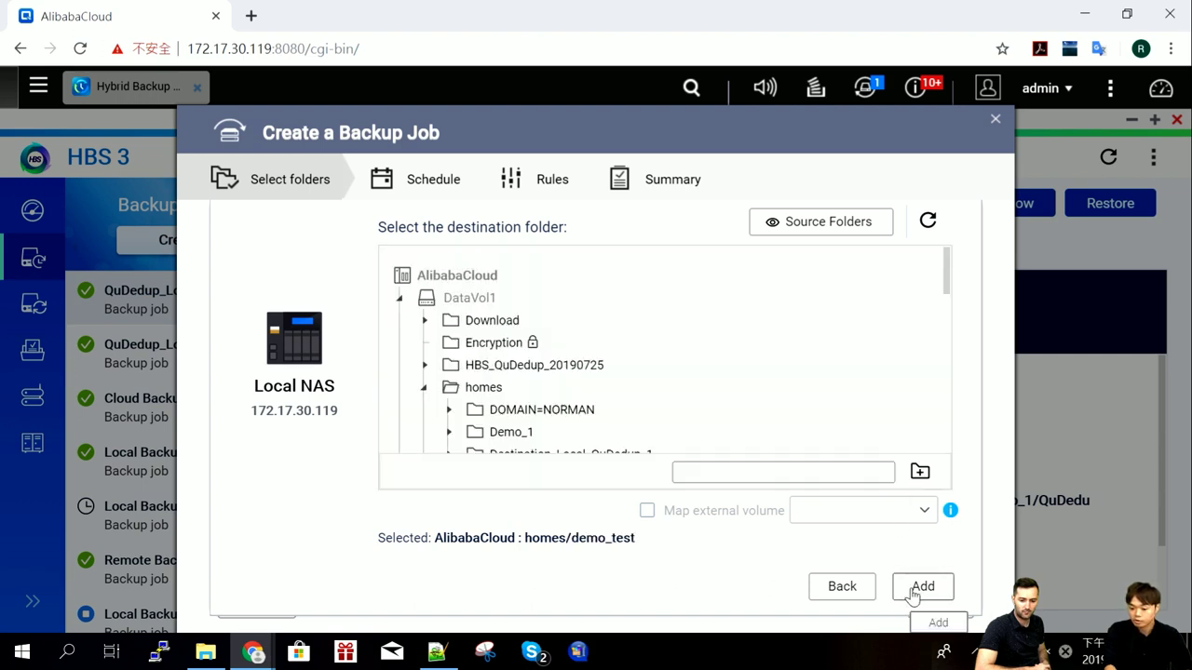
pyautogui.scroll(-1, 616, 415)
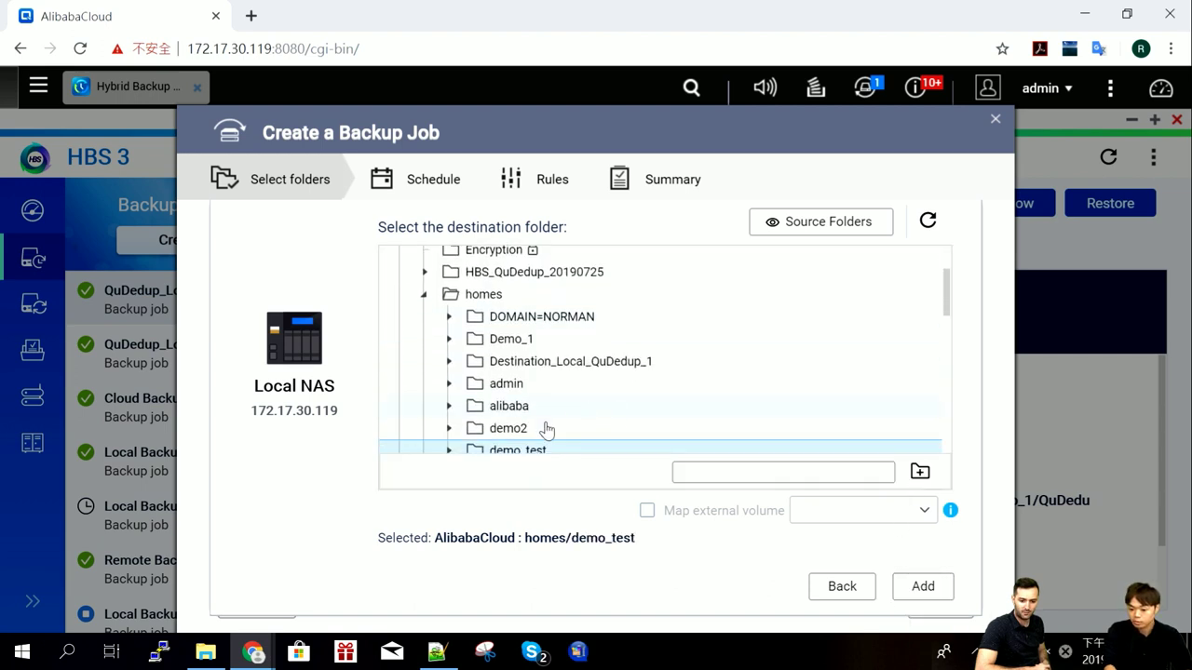
pyautogui.scroll(-1, 540, 447)
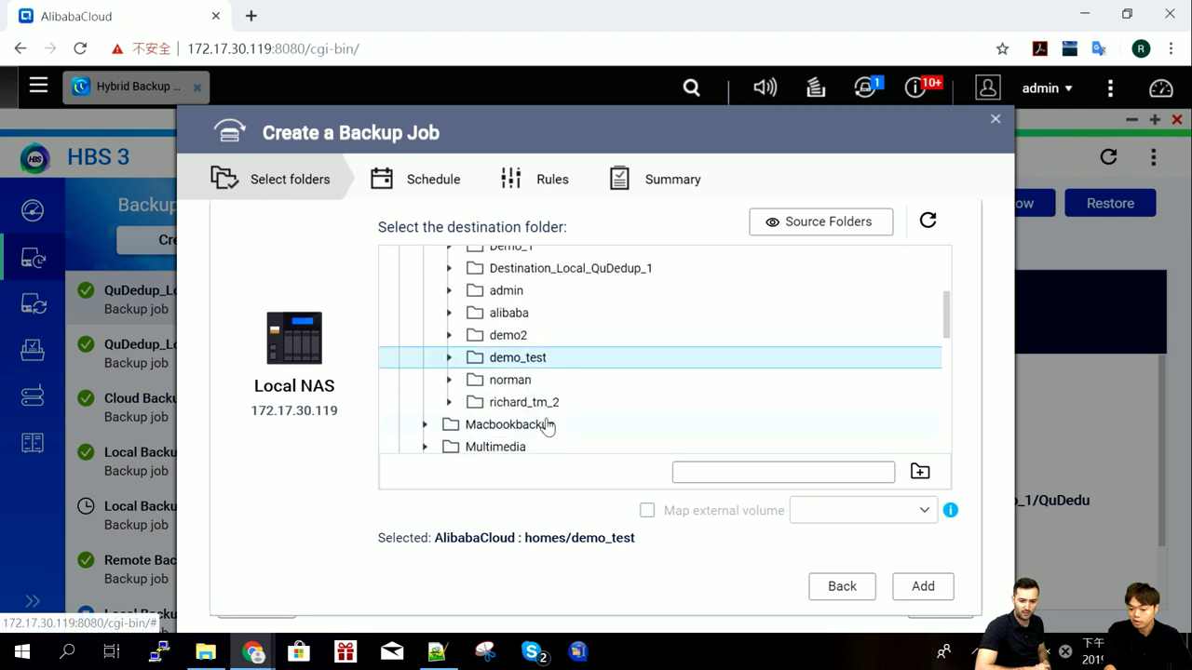
pyautogui.click(928, 587)
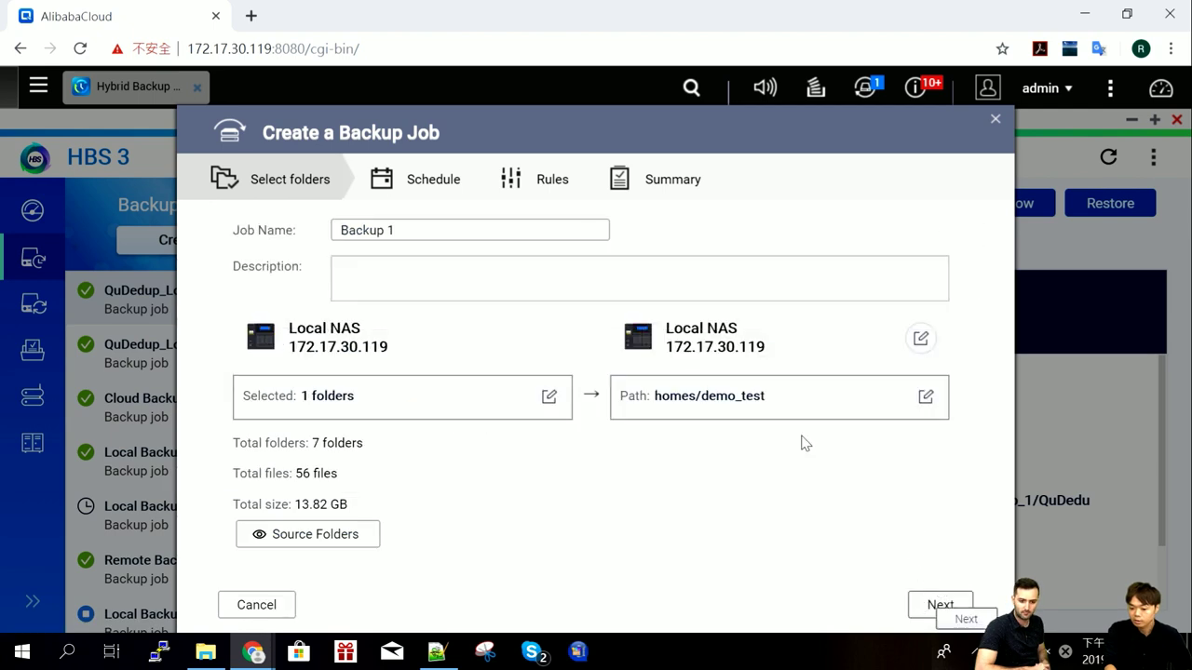
# Name the backup job Demo_20190725 and continue to its schedule settings
pyautogui.moveTo(425, 229); pyautogui.dragTo(252, 218)
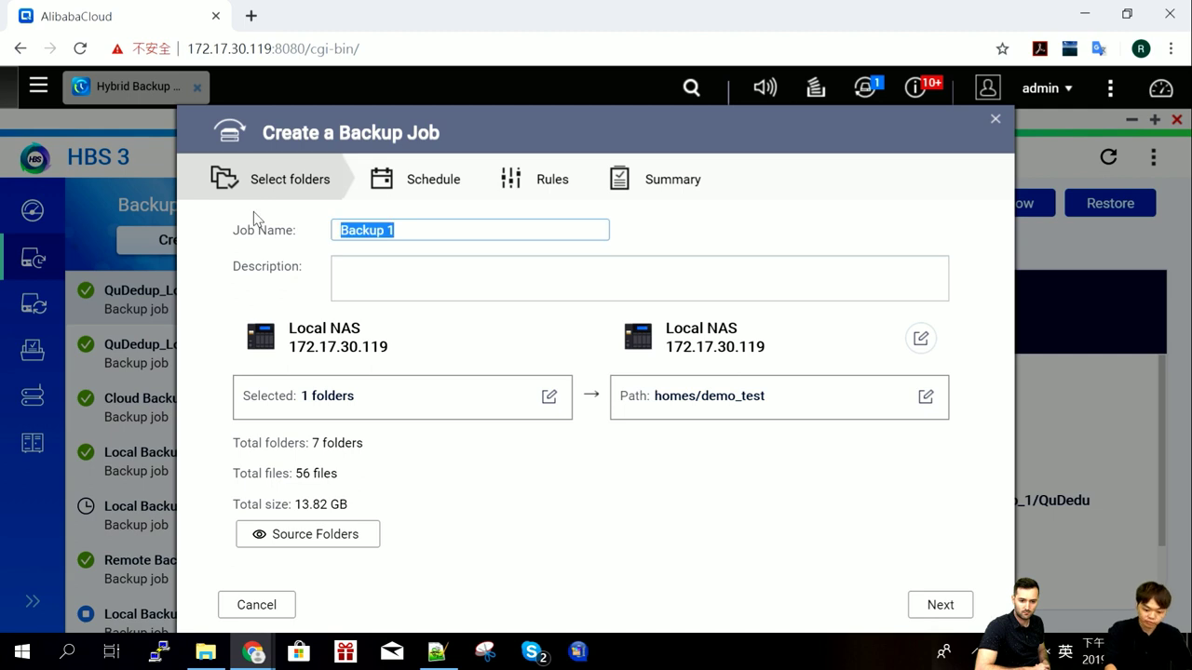
pyautogui.press('BackSpace')
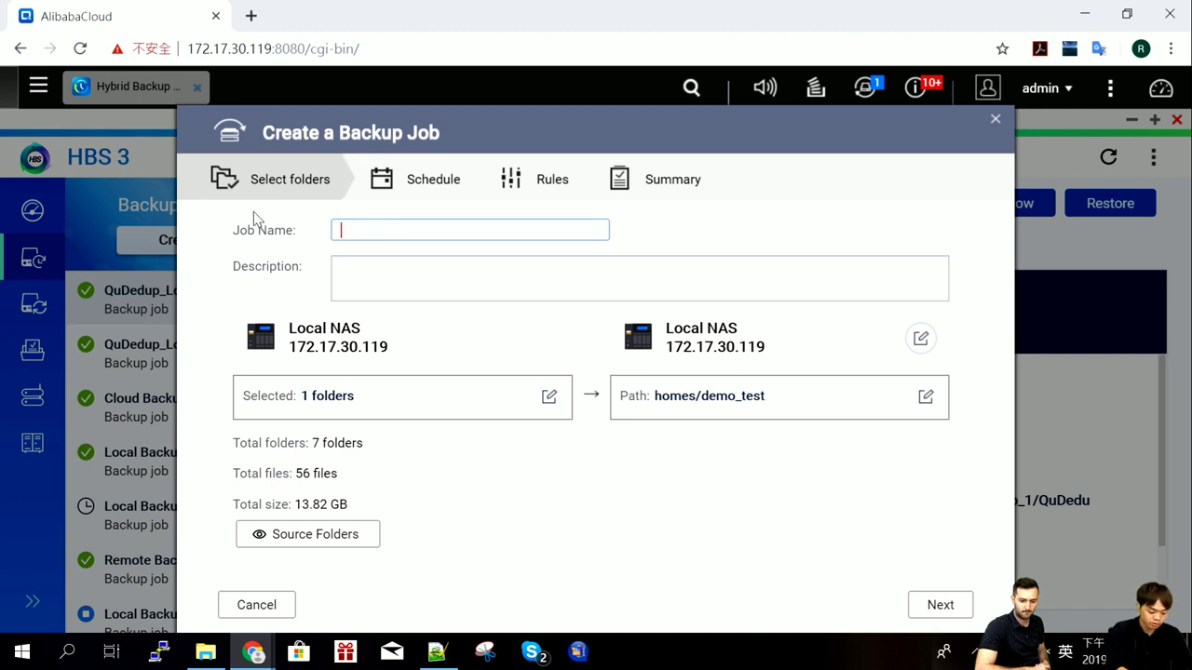
pyautogui.write('Demo_2')
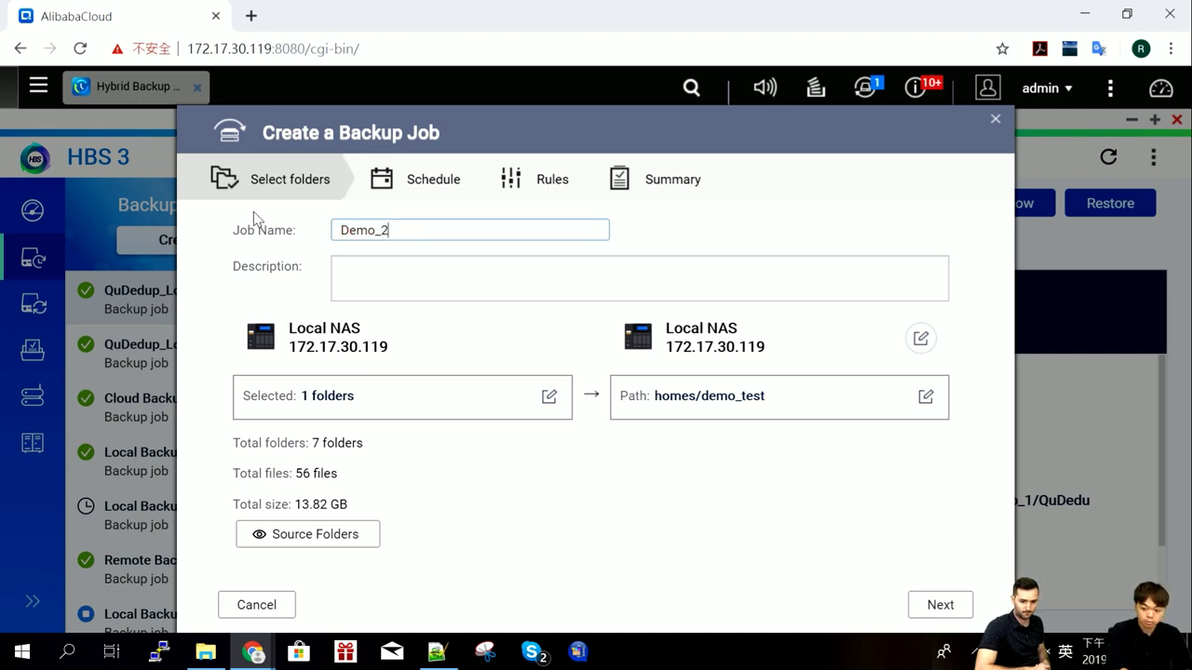
pyautogui.write('01907')
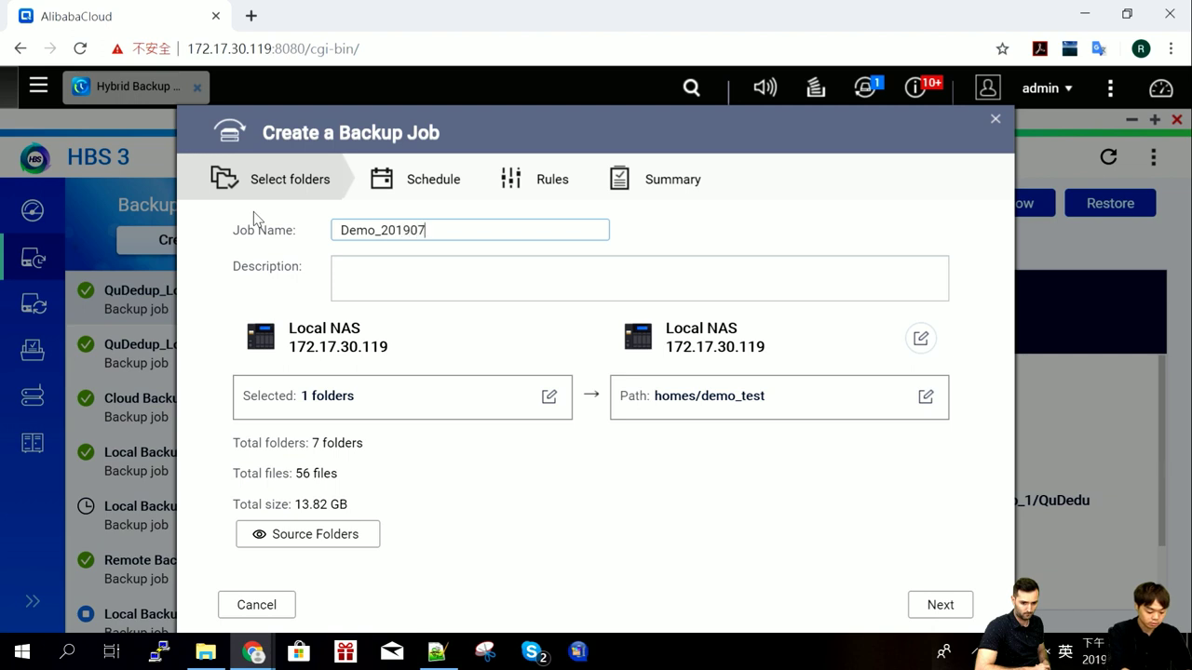
pyautogui.write('25')
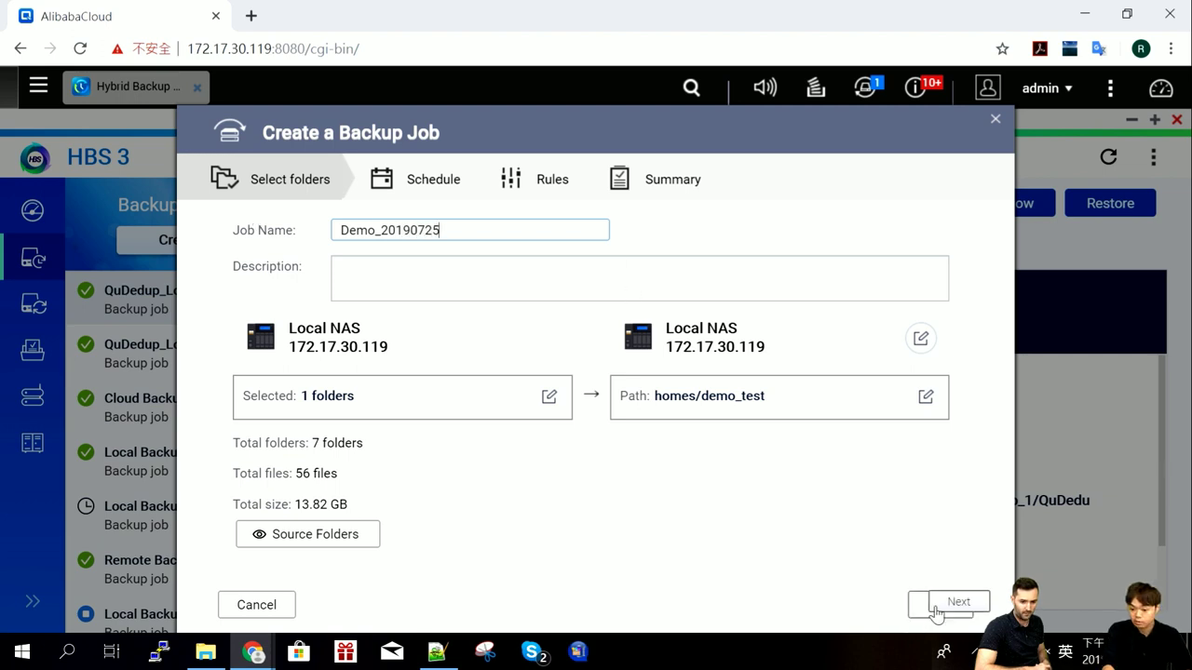
pyautogui.click(933, 601)
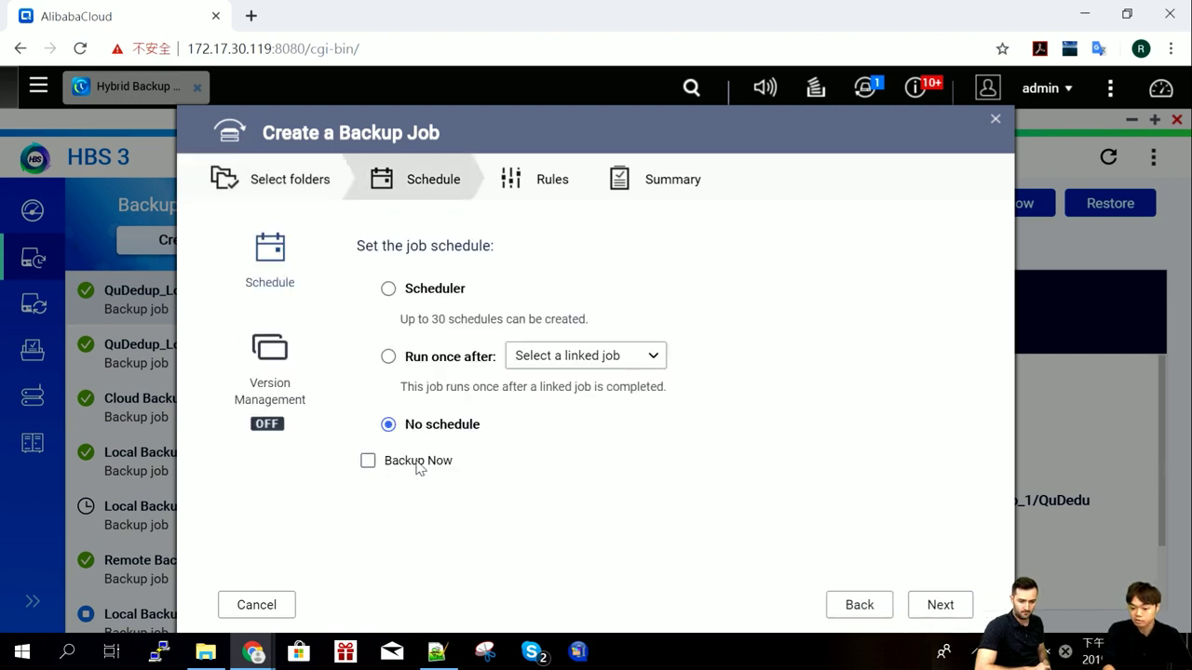
# Keep the job on No schedule with Backup Now enabled and continue to the rules
pyautogui.click(934, 610)
pyautogui.click(860, 606)
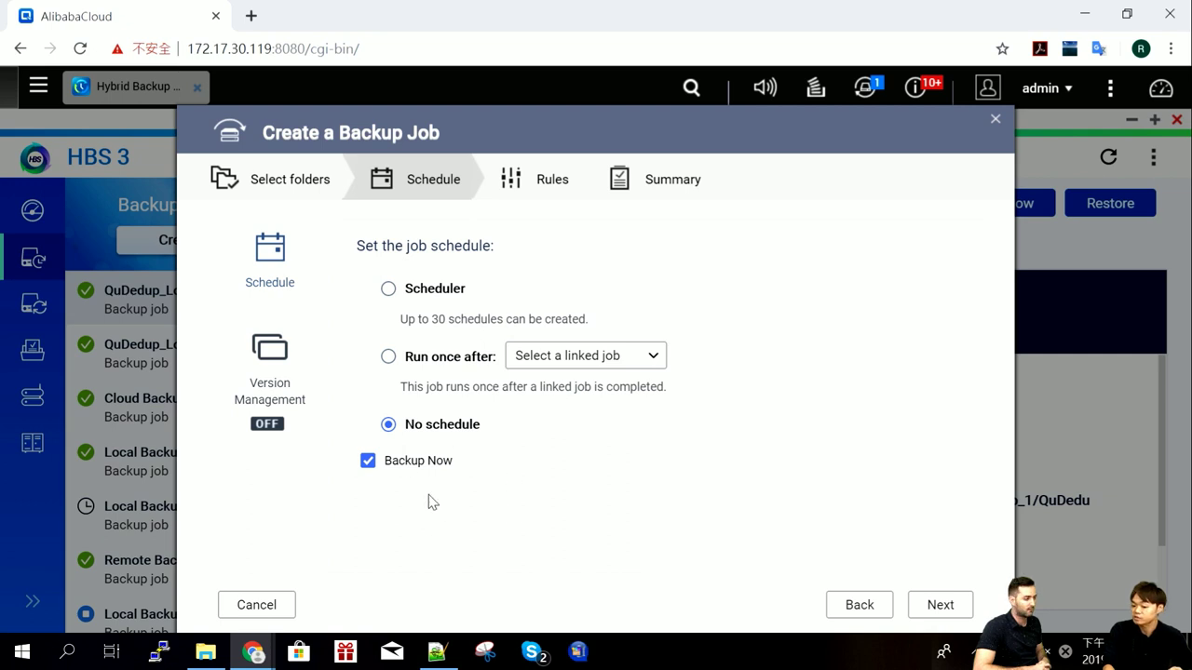
pyautogui.click(938, 606)
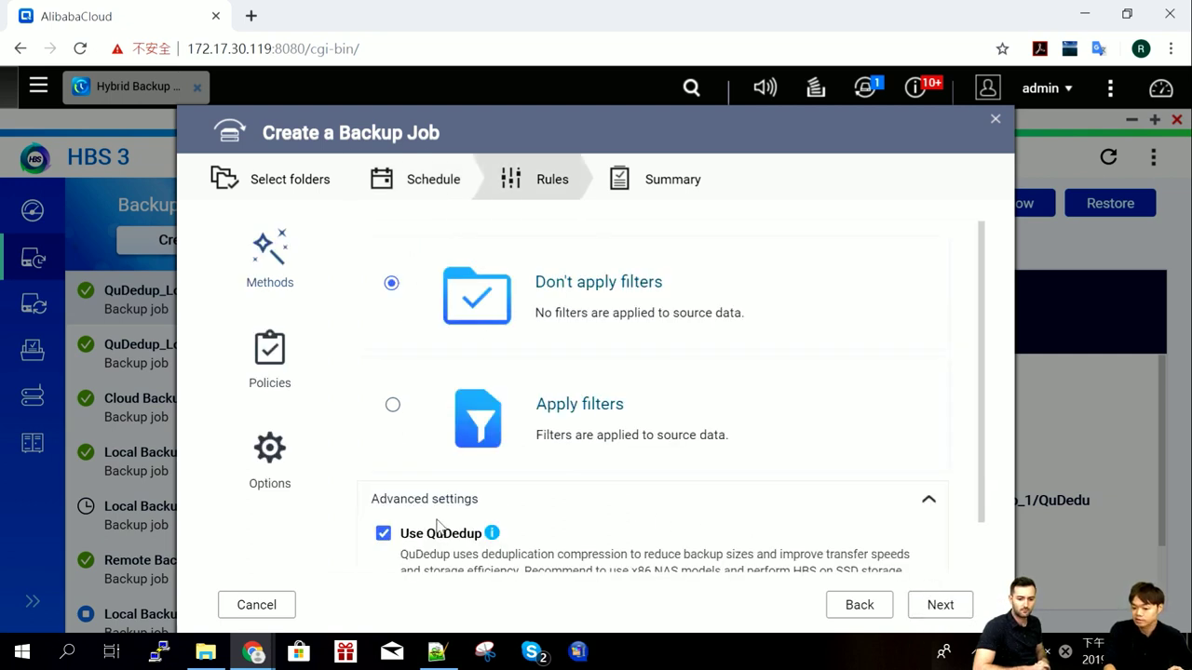
# Keep the rules without filters and with Use QuDedup enabled, and create the backup job
pyautogui.scroll(-1, 460, 565)
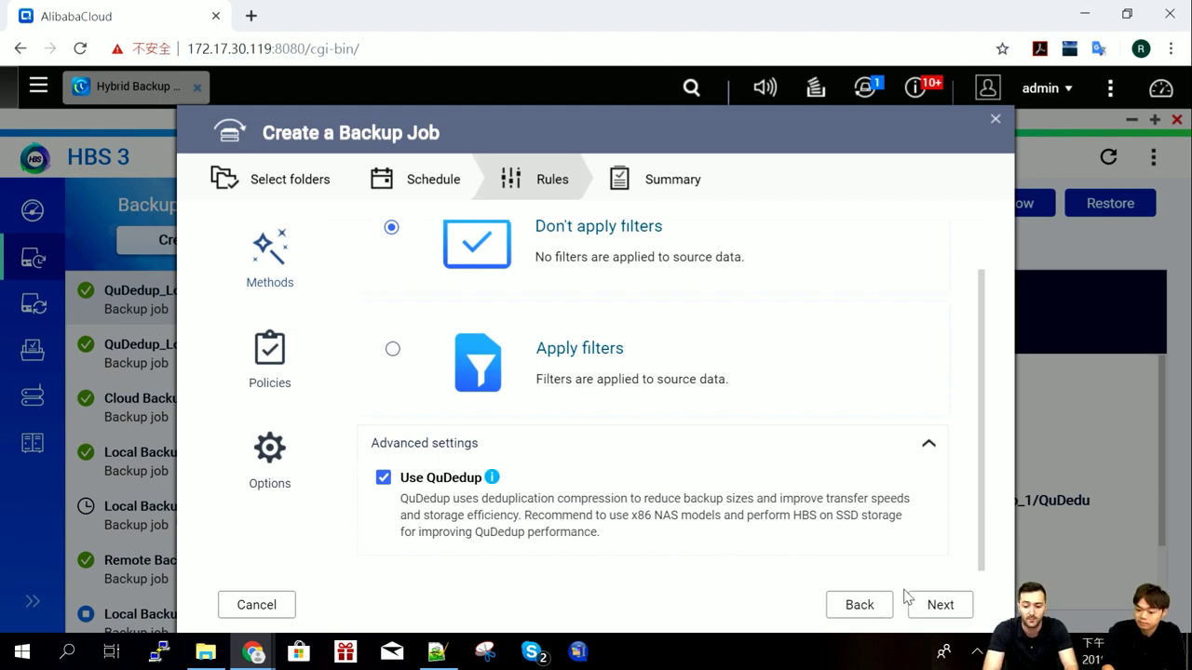
pyautogui.click(934, 606)
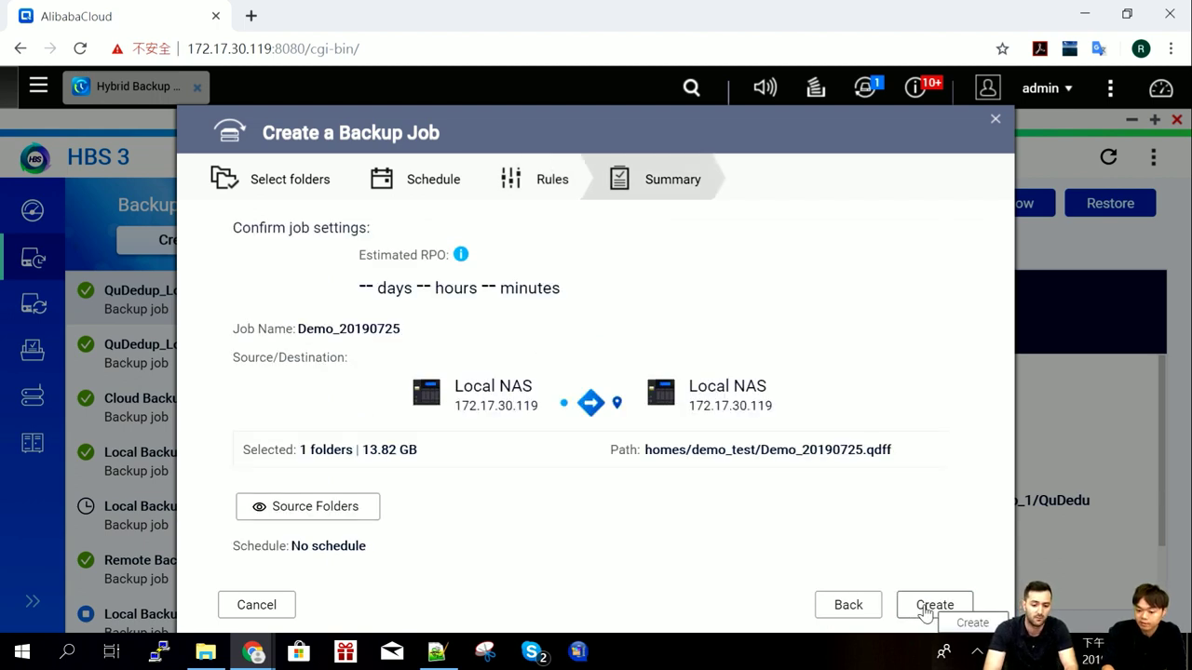
pyautogui.click(932, 606)
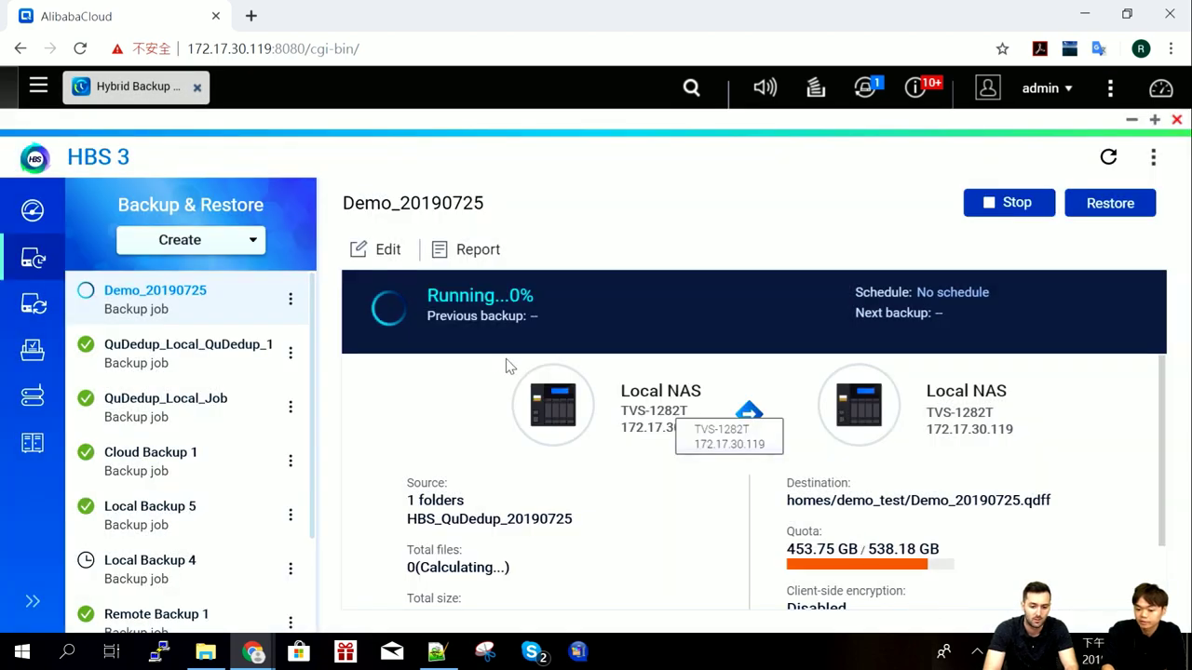
# Review the results report of the QuDedup_Local_QuDedup_1 backup job, including its transferred size and data reduction rate, and close it
pyautogui.click(198, 359)
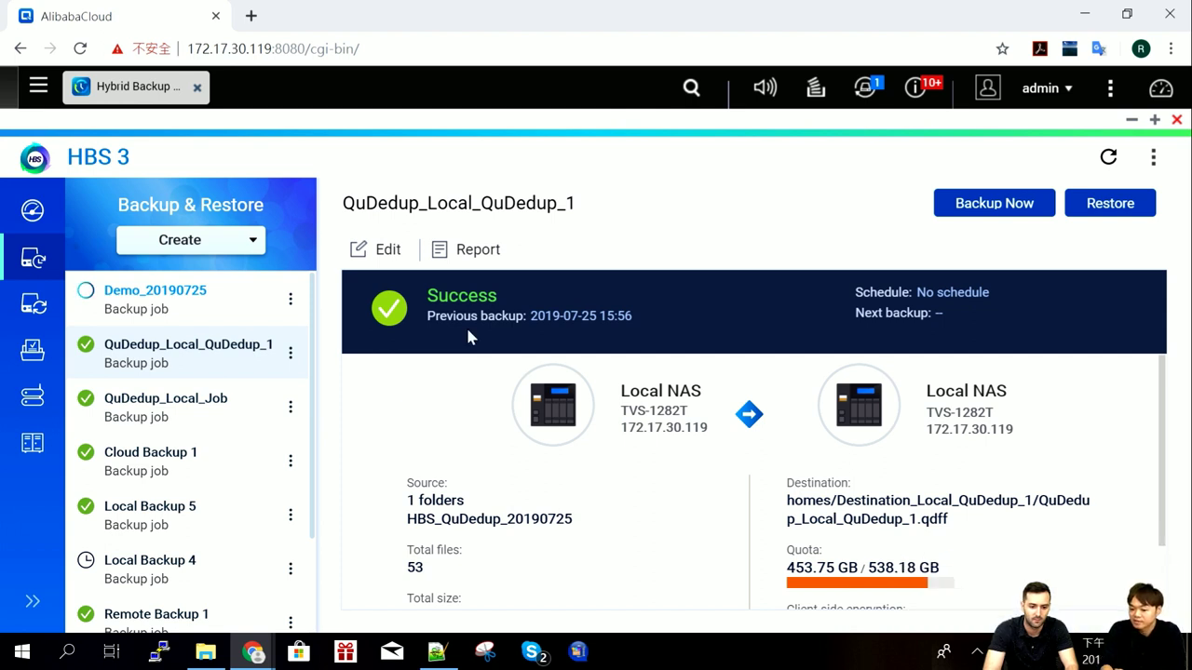
pyautogui.click(475, 249)
pyautogui.scroll(-1, 486, 260)
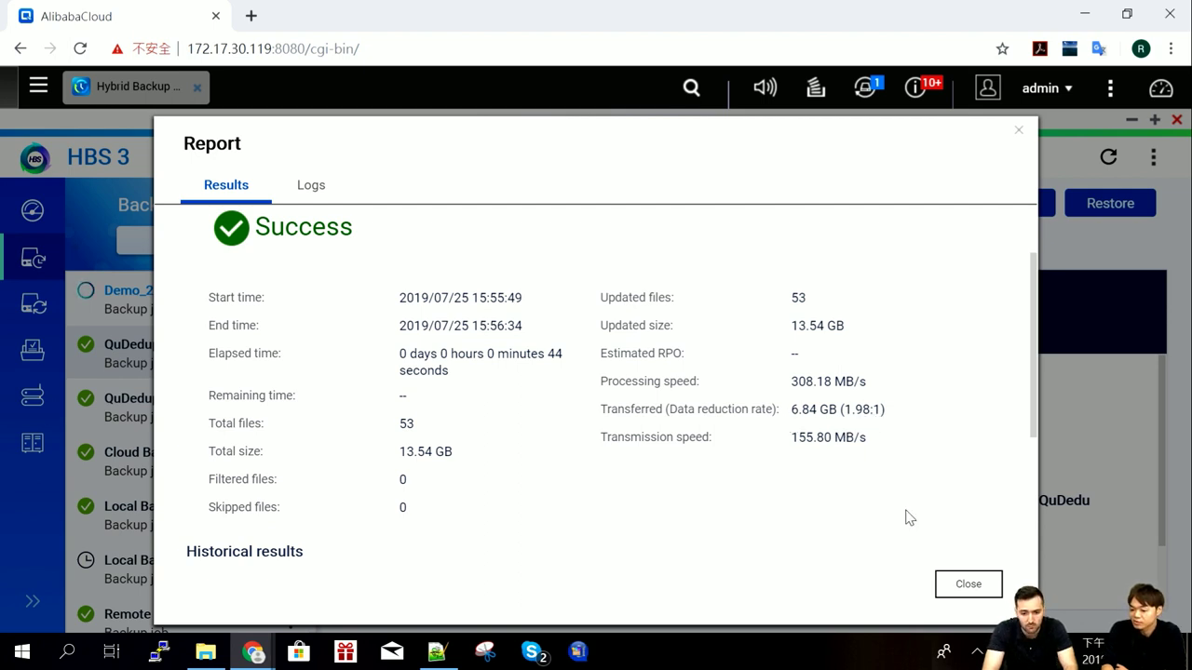
pyautogui.click(956, 586)
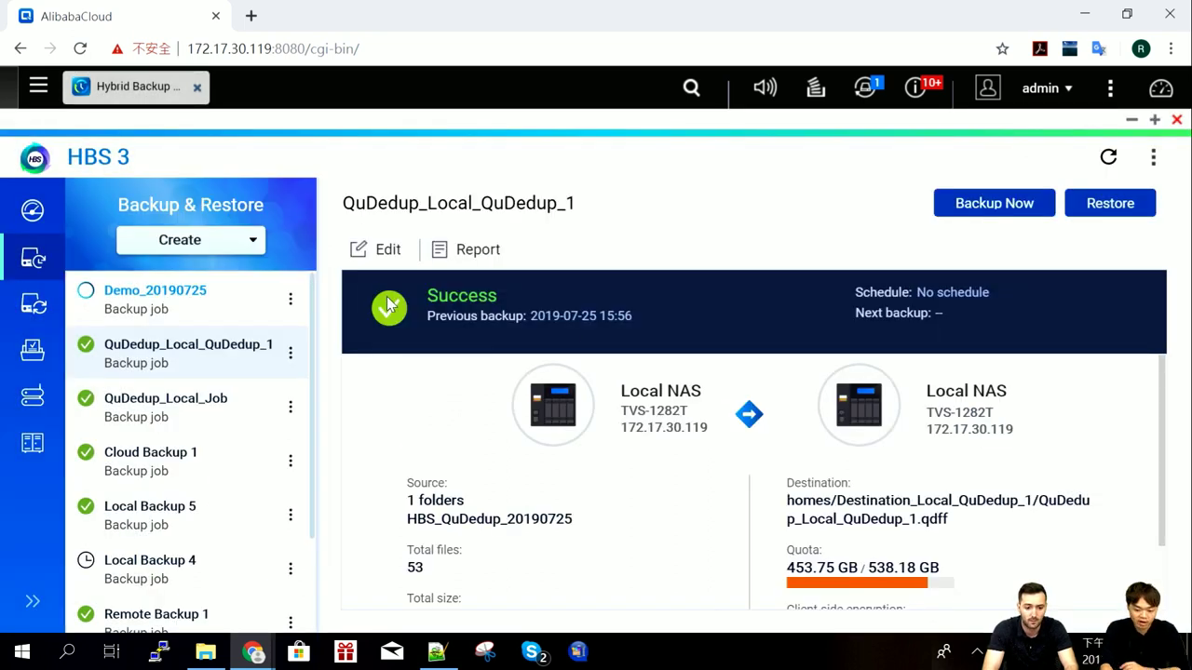
# Switch to the QuDedup Extract Tool and browse to the NAS at \\172.17.30.119 for a QDFF folder
pyautogui.click(579, 651)
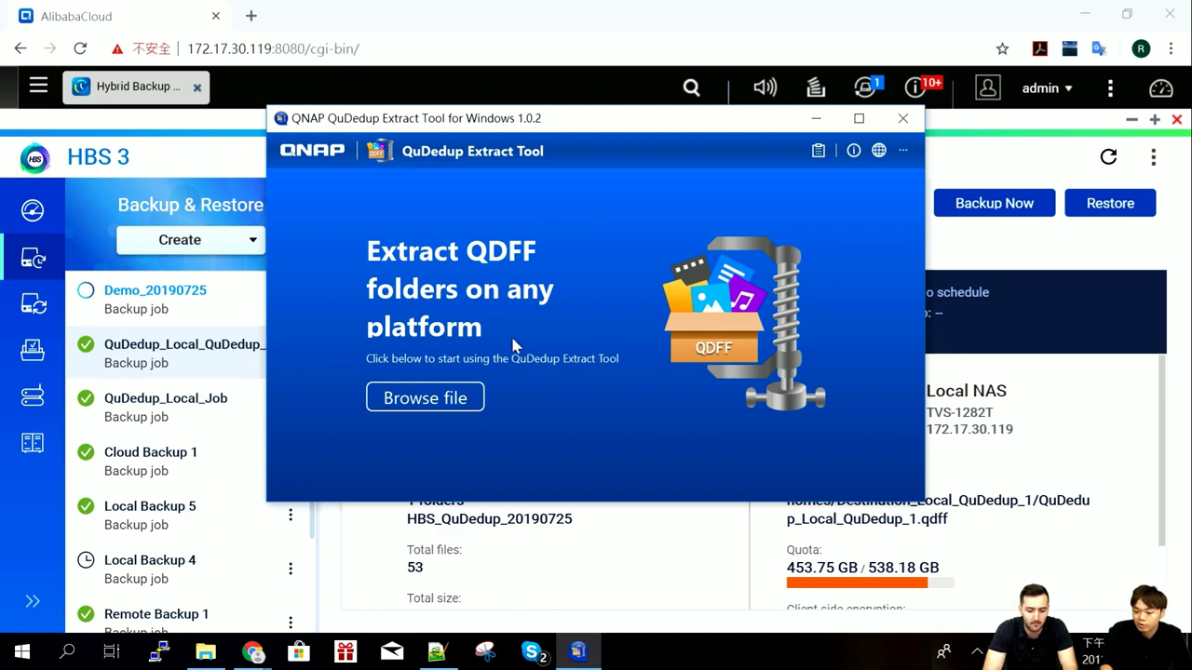
pyautogui.click(432, 406)
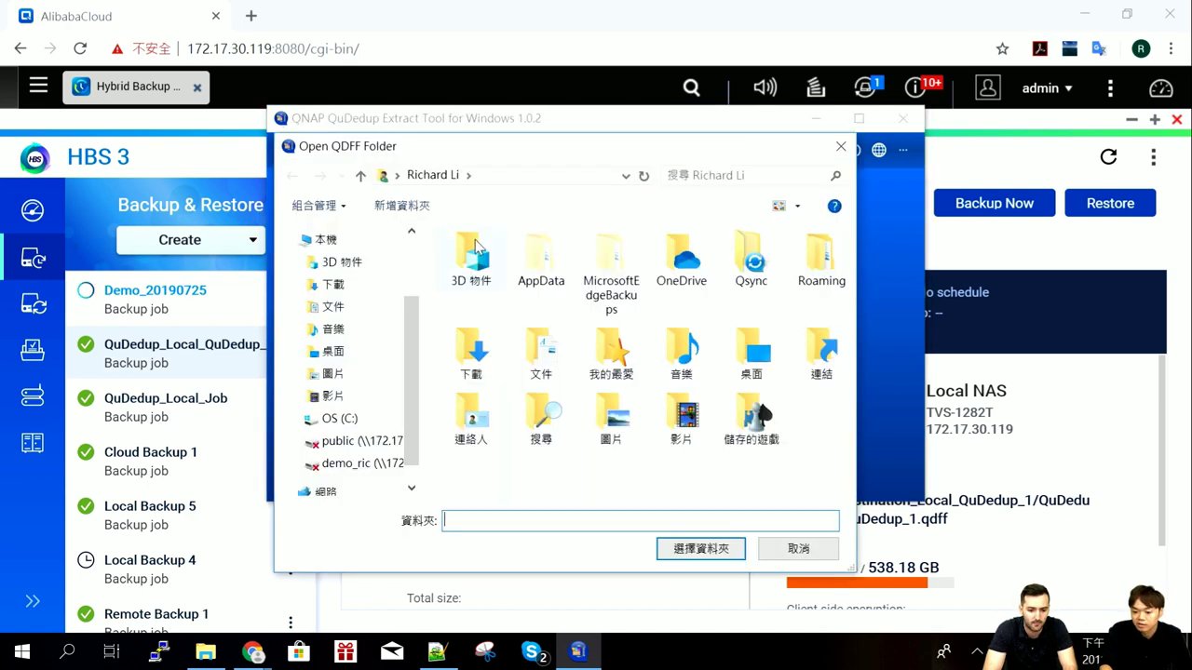
pyautogui.click(532, 180)
pyautogui.write('\\\\')
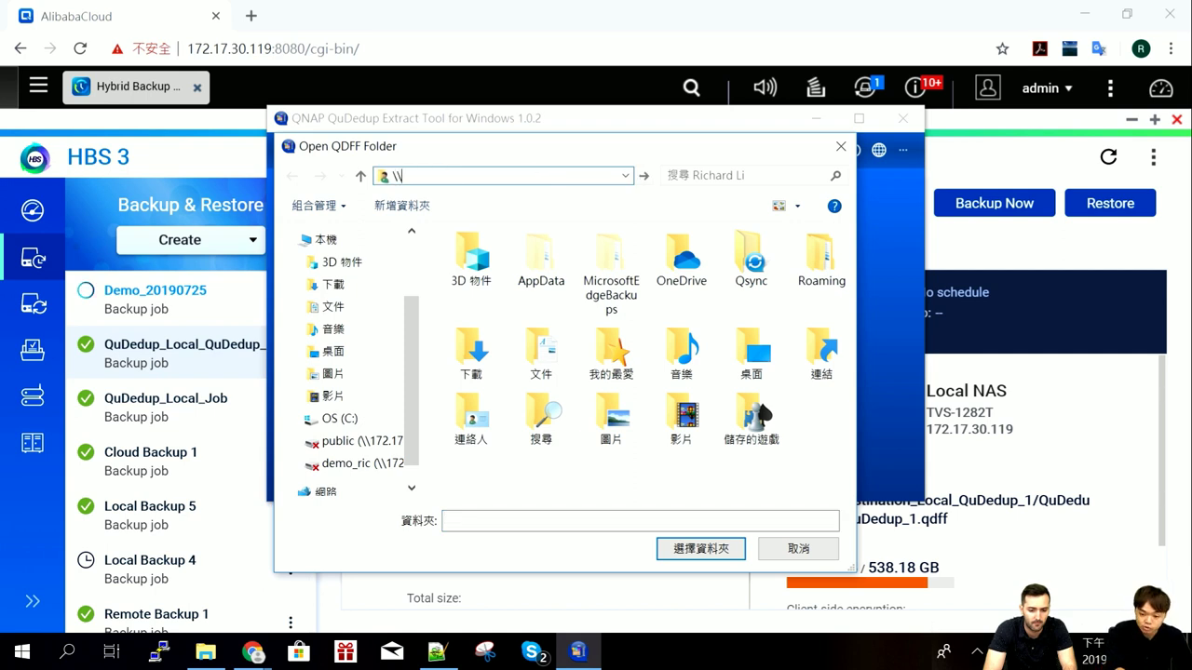
pyautogui.write('172.')
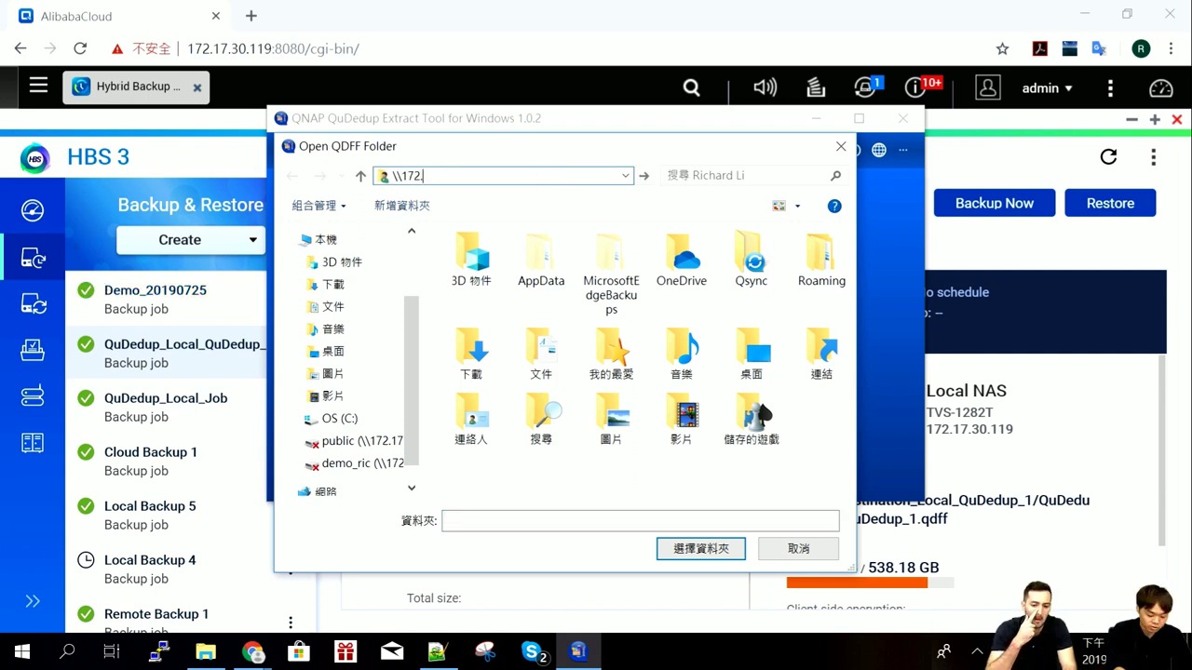
pyautogui.write('17.')
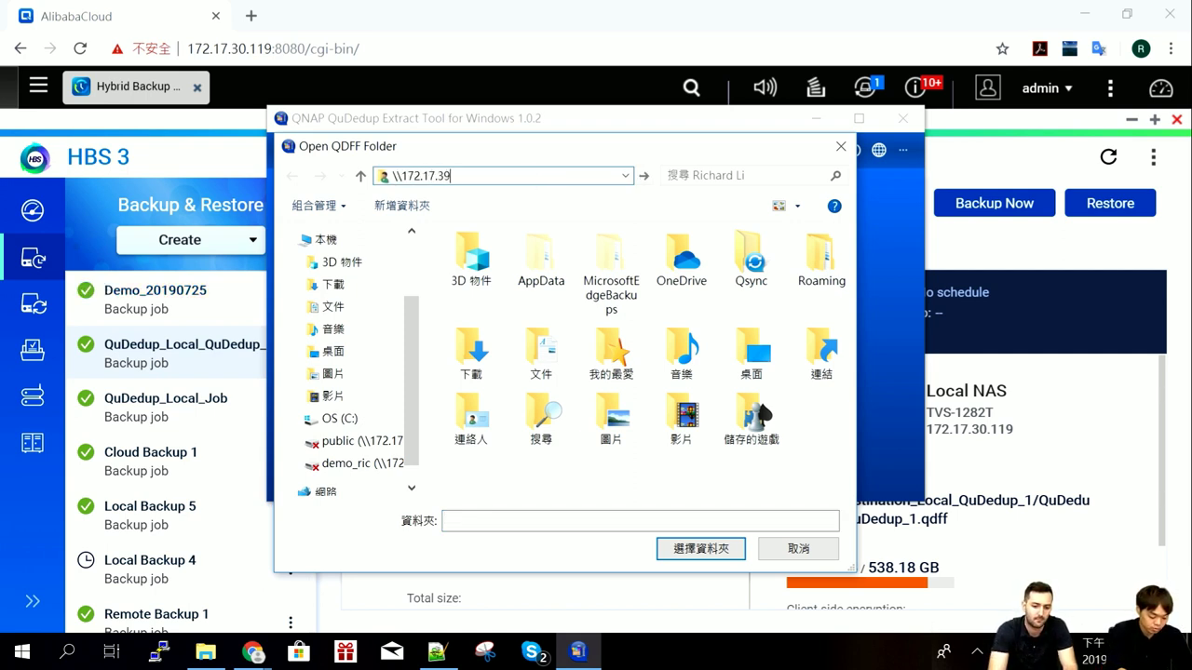
pyautogui.write('30.11')
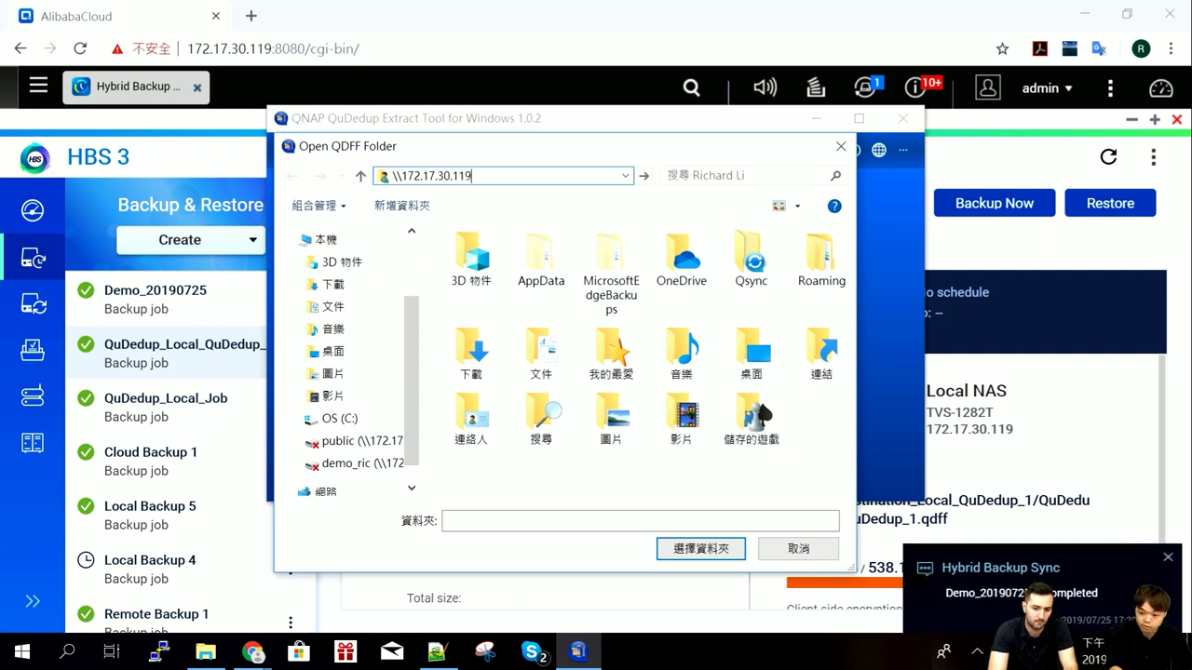
pyautogui.press('Return')
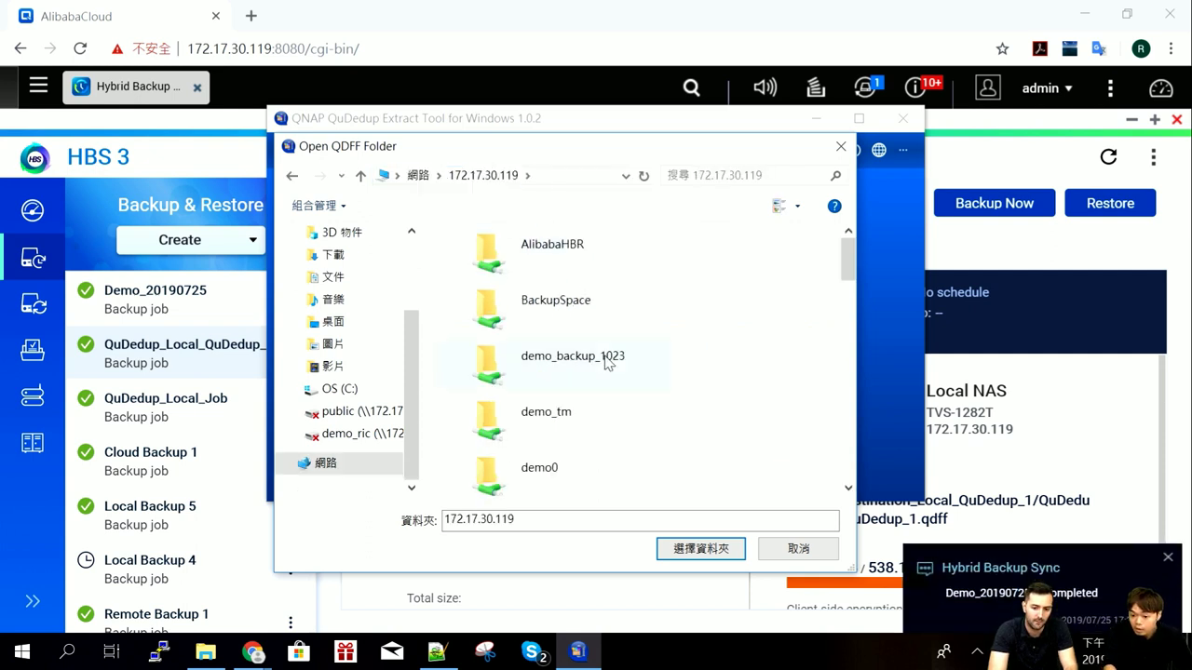
# Open the Demo_20190725.qdff folder from homes\demo_test on the NAS as the extraction source
pyautogui.scroll(-4, 605, 363)
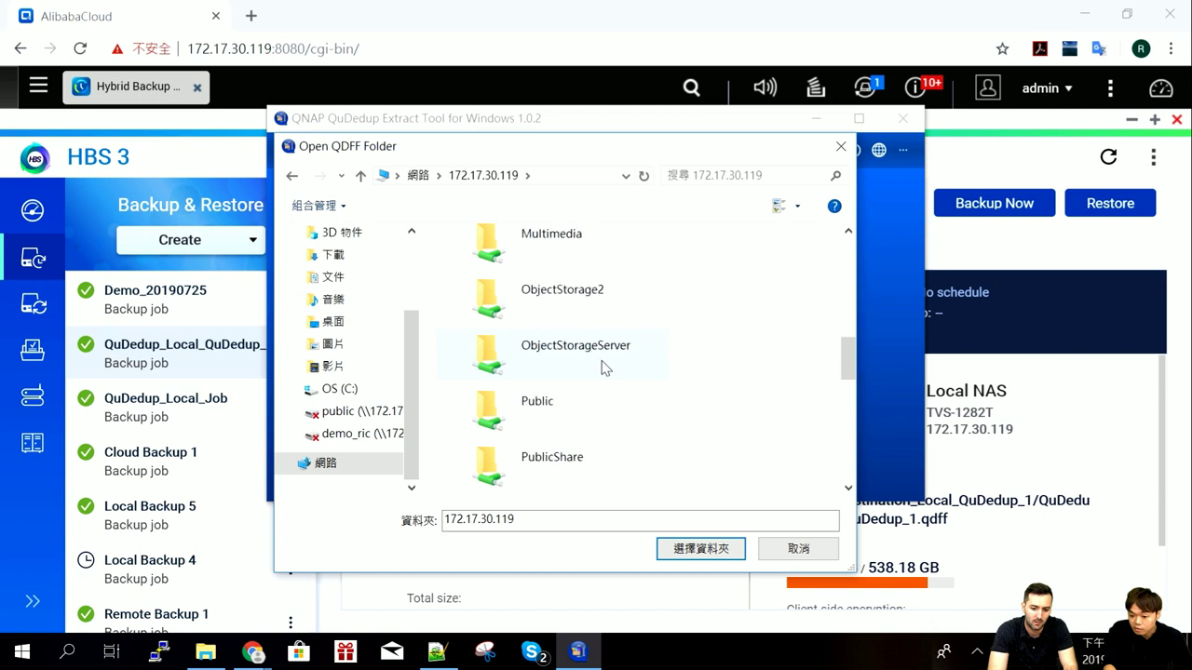
pyautogui.scroll(2, 603, 368)
pyautogui.click(550, 252)
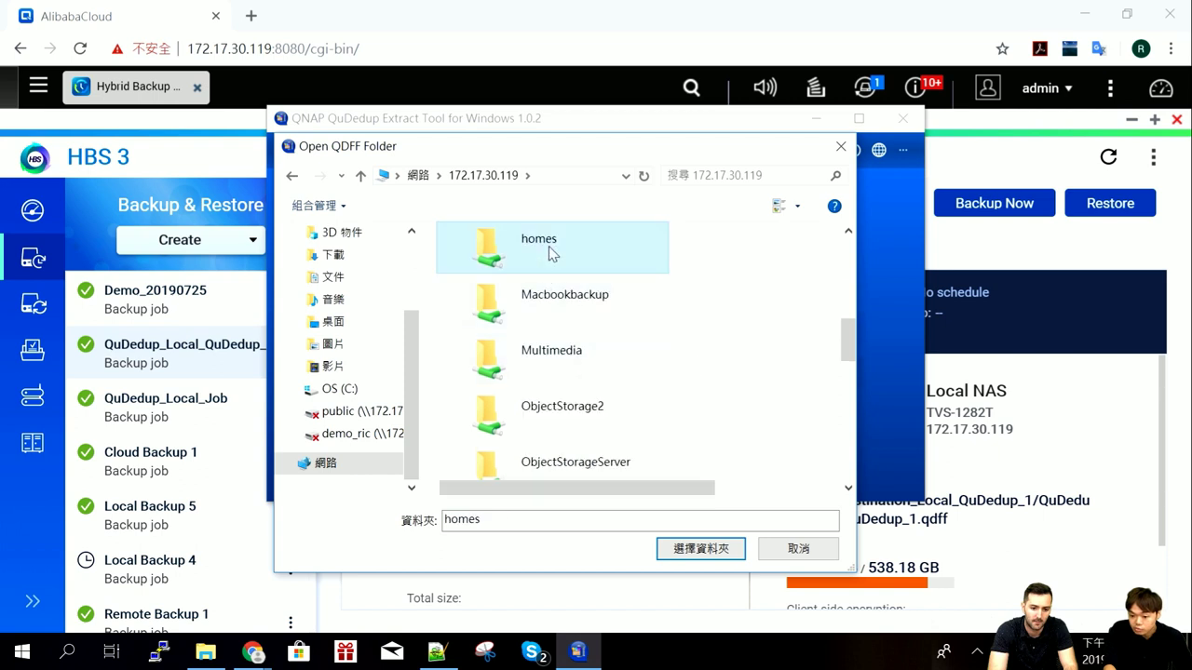
pyautogui.doubleClick(550, 251)
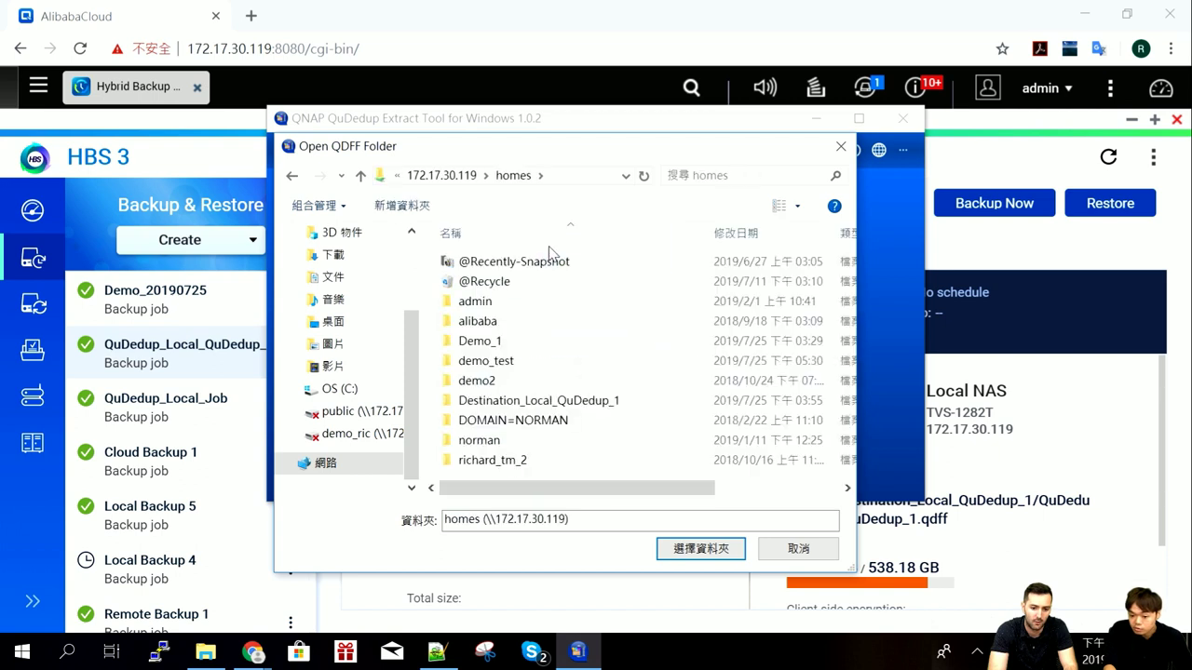
pyautogui.doubleClick(518, 363)
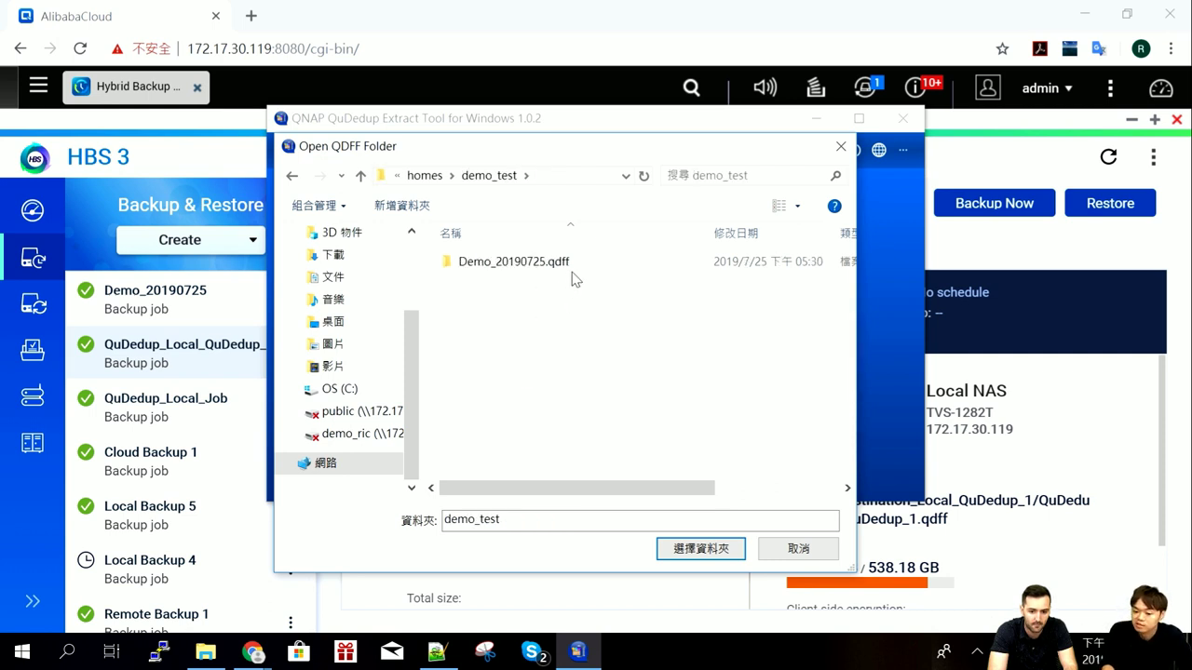
pyautogui.click(581, 267)
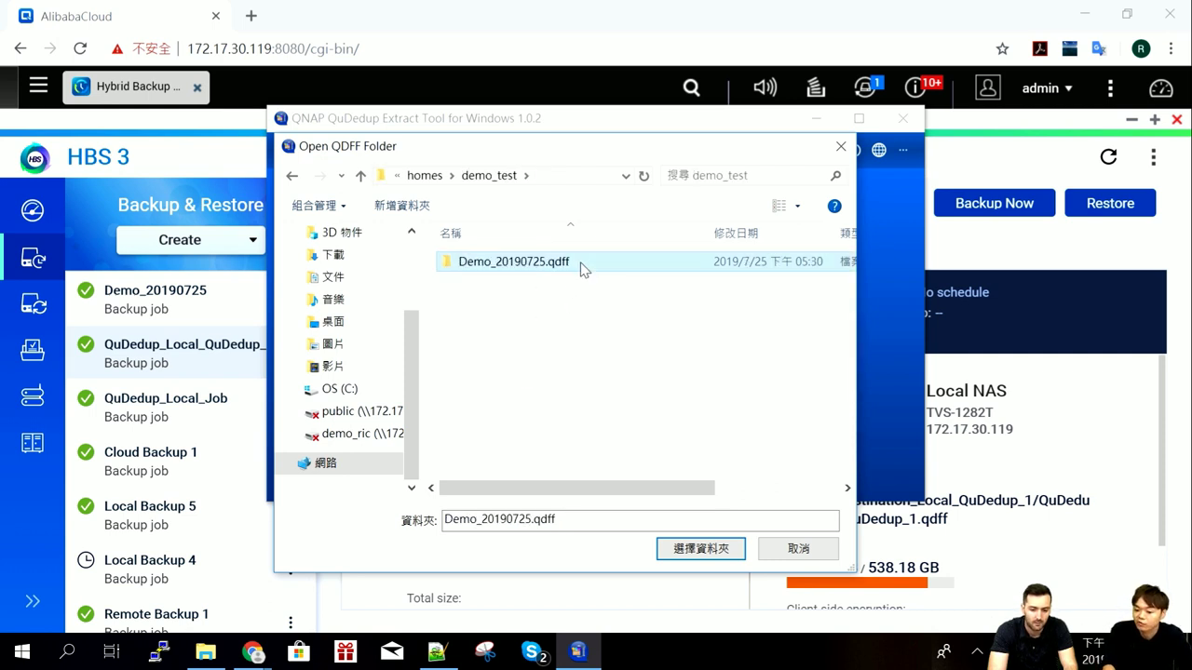
pyautogui.click(700, 549)
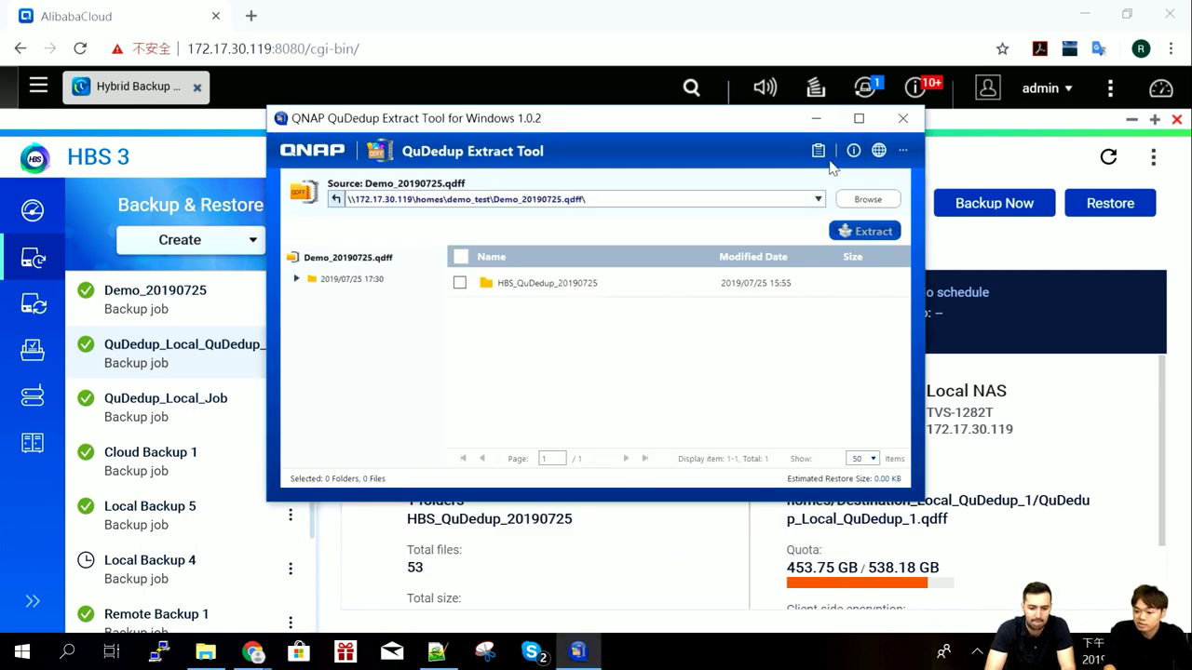
# Maximize the Extract Tool, go to HBS_QuDedup_20190725\Pictures, preview HBS3_Logo.jpg and close the preview
pyautogui.click(859, 118)
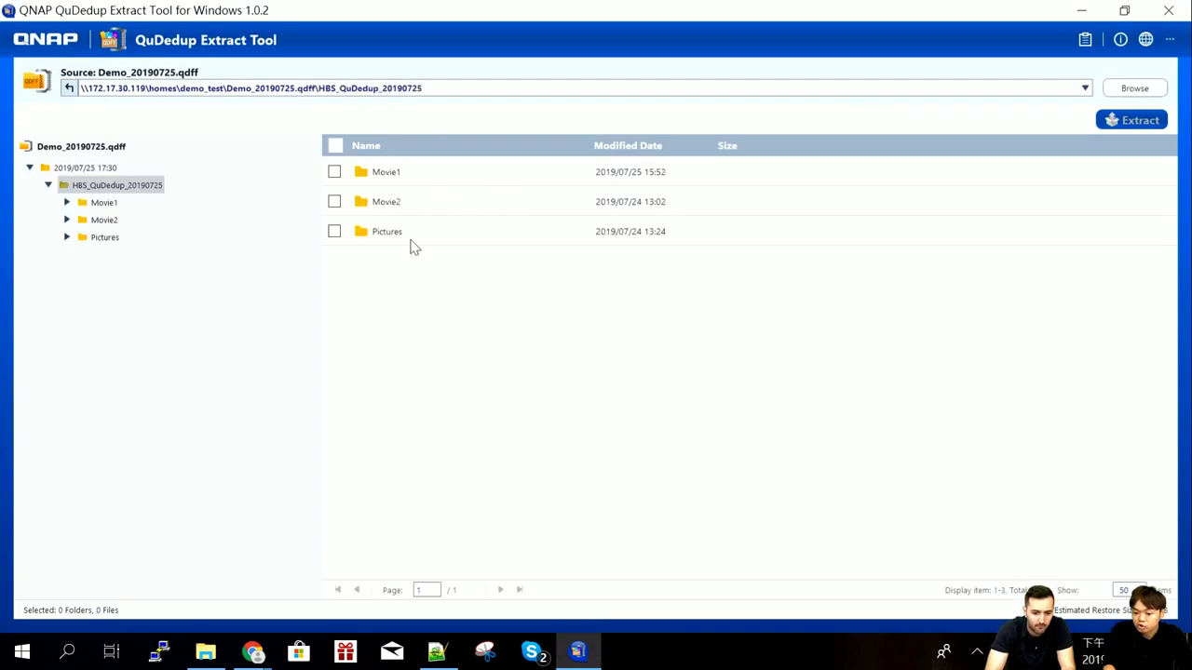
pyautogui.doubleClick(373, 243)
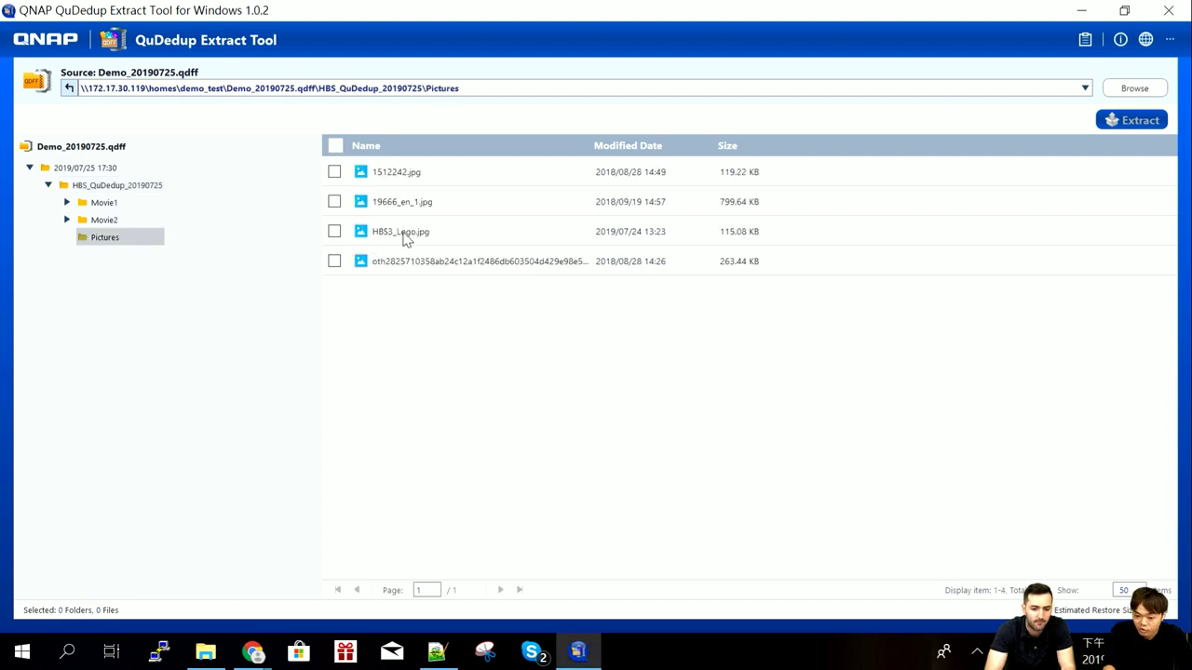
pyautogui.doubleClick(403, 234)
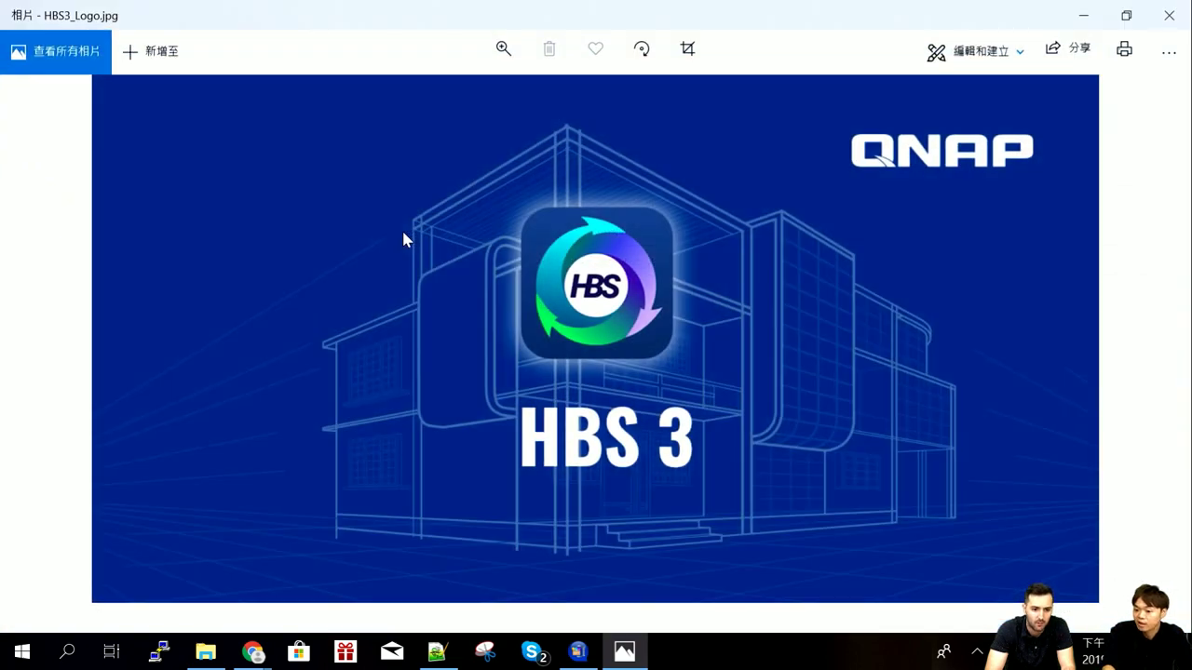
pyautogui.click(1168, 15)
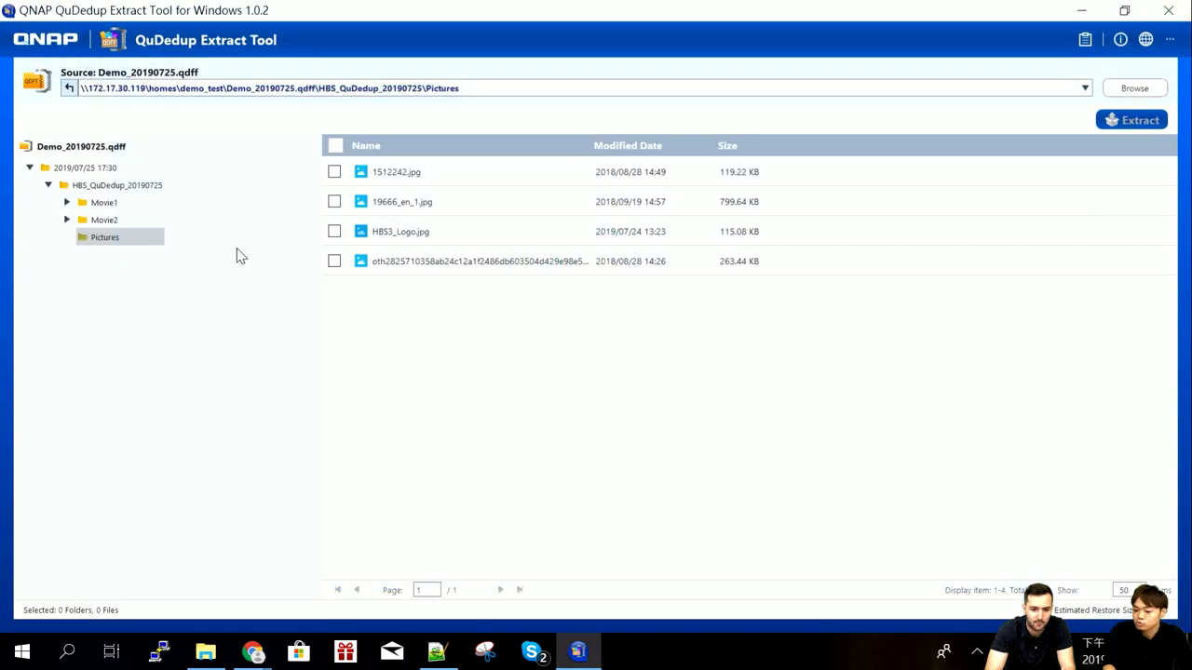
# Extract only HBS3_Logo.jpg to the desktop (桌面) folder, replacing the existing file of the same name
pyautogui.click(334, 232)
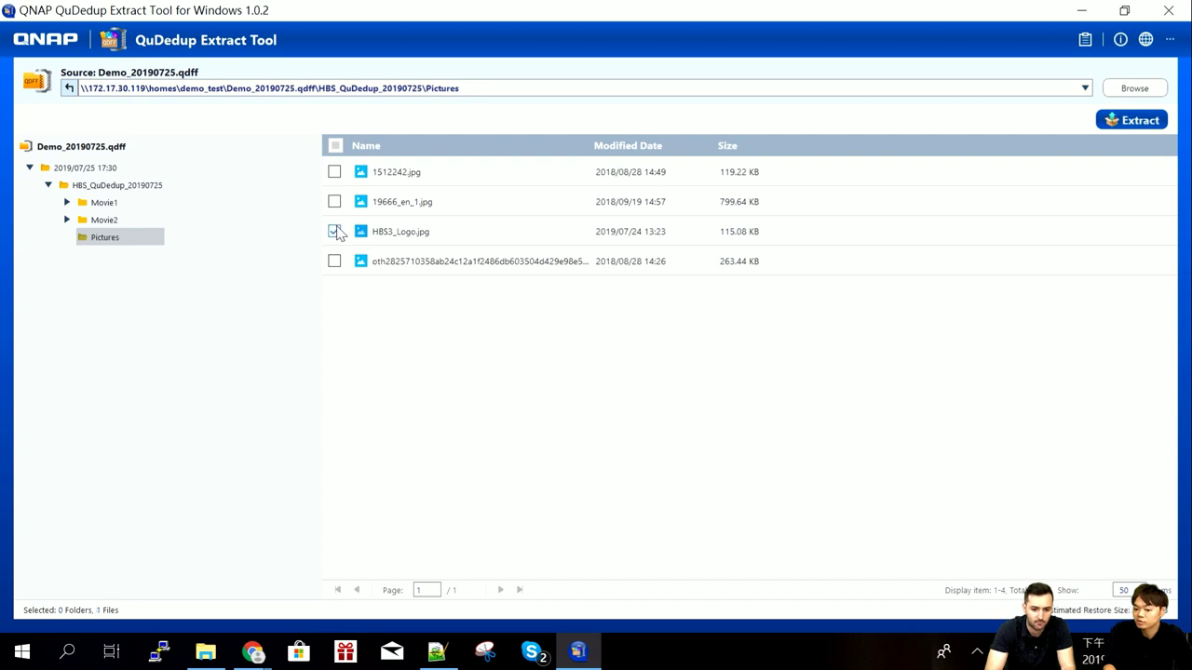
pyautogui.click(1141, 121)
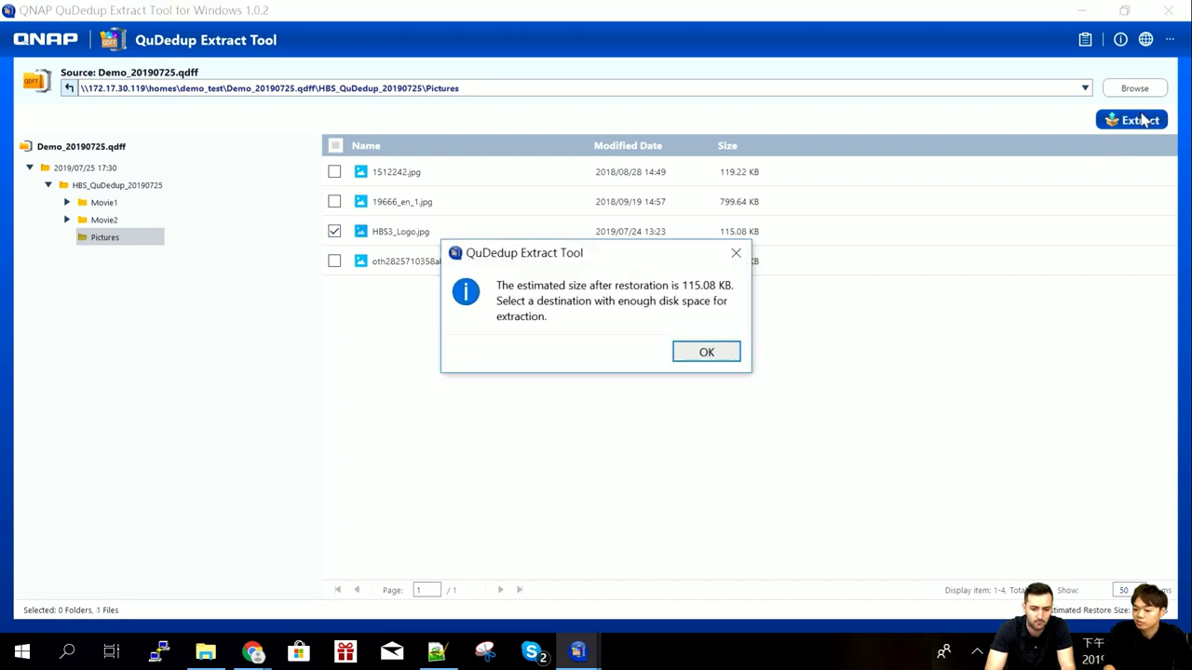
pyautogui.click(706, 351)
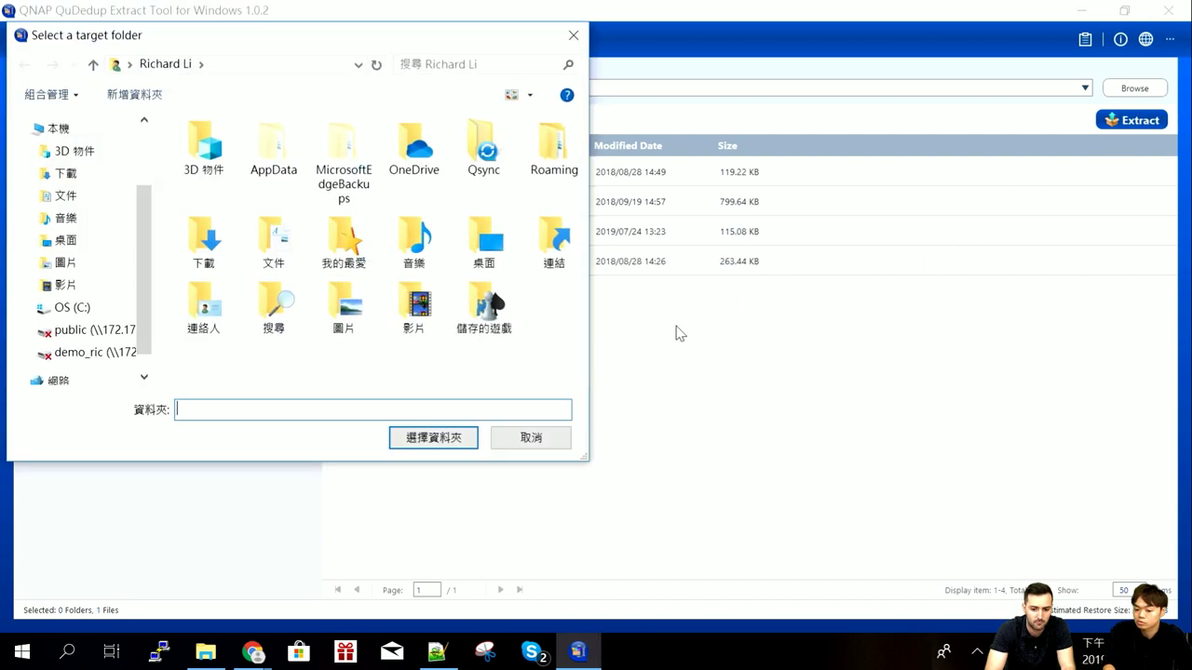
pyautogui.click(97, 241)
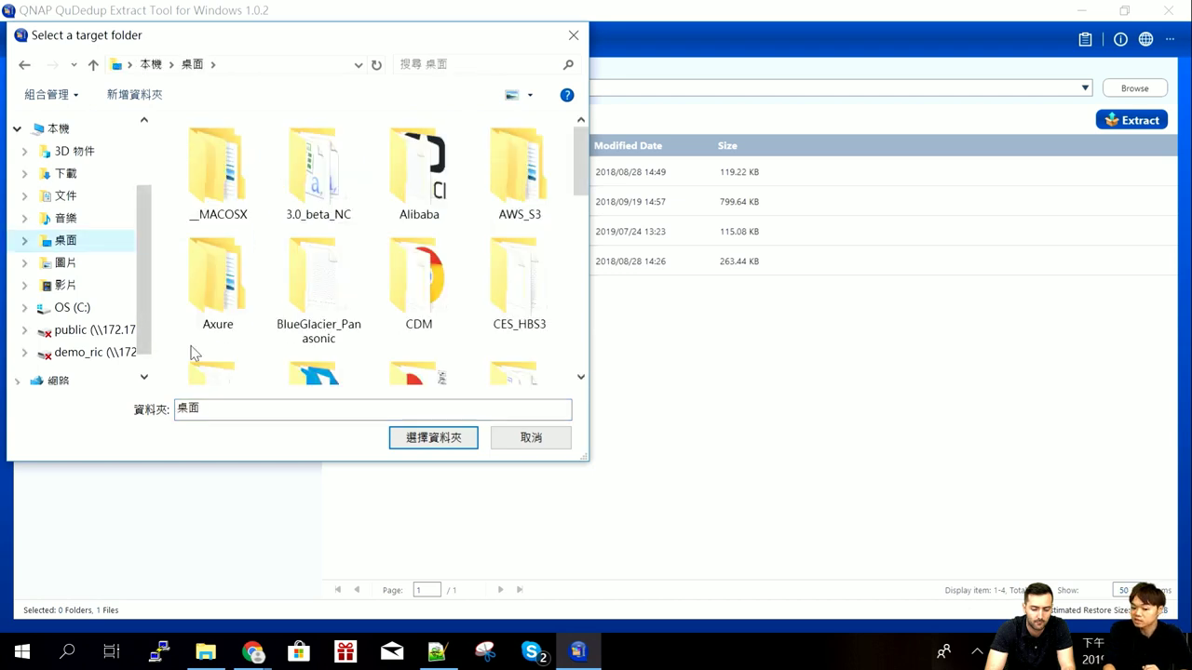
pyautogui.click(437, 443)
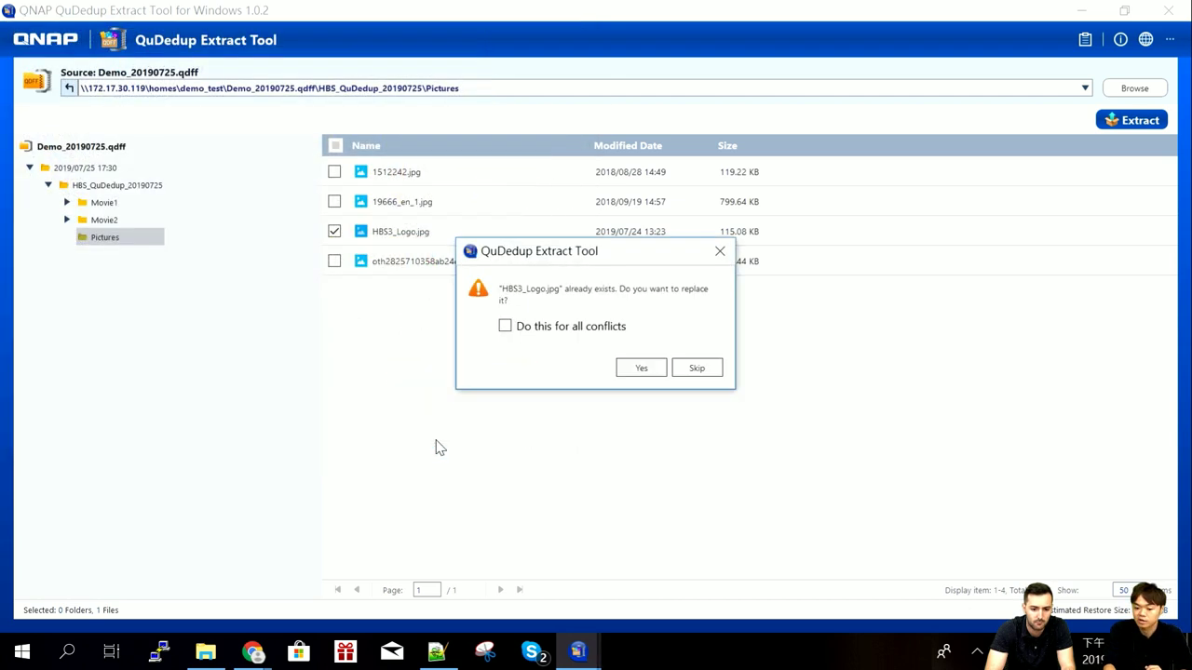
pyautogui.click(640, 371)
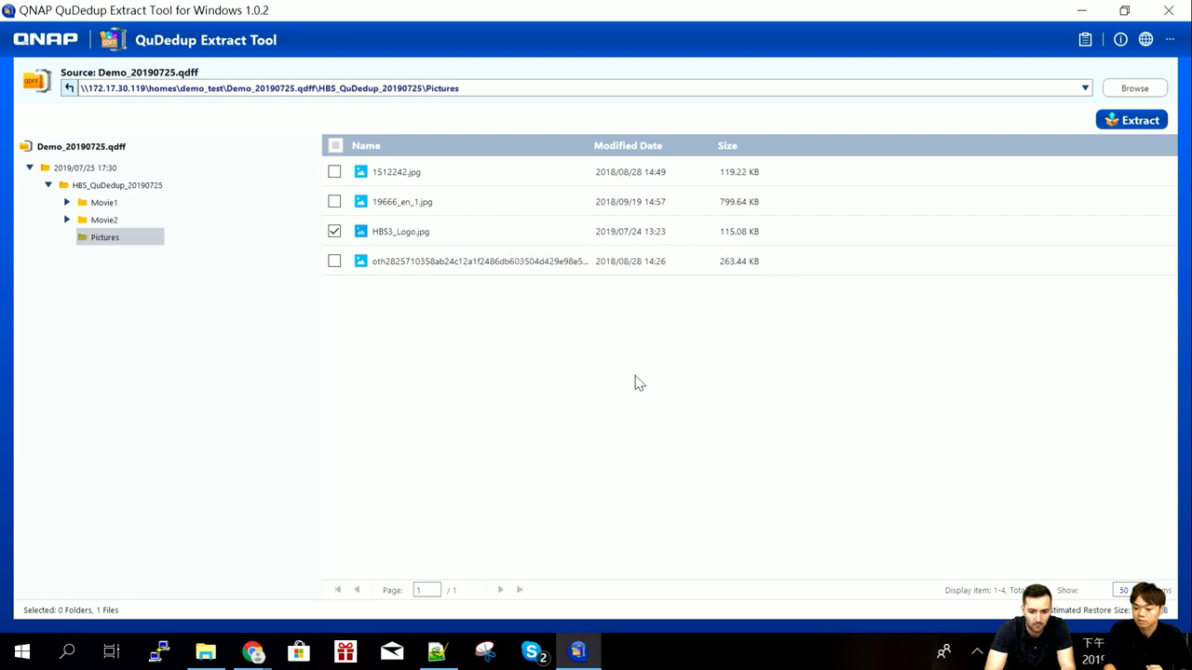
# Switch to File Explorer and look through the desktop (桌面) folder for the extracted HBS3_Logo file
pyautogui.click(206, 651)
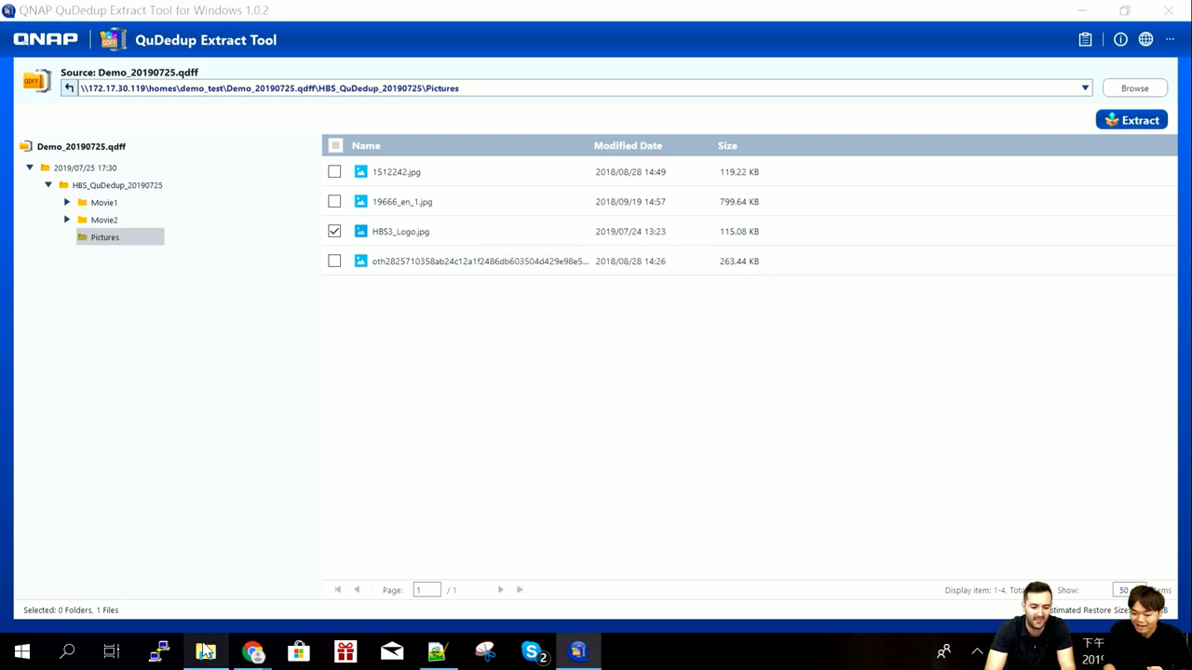
pyautogui.click(294, 337)
pyautogui.click(298, 350)
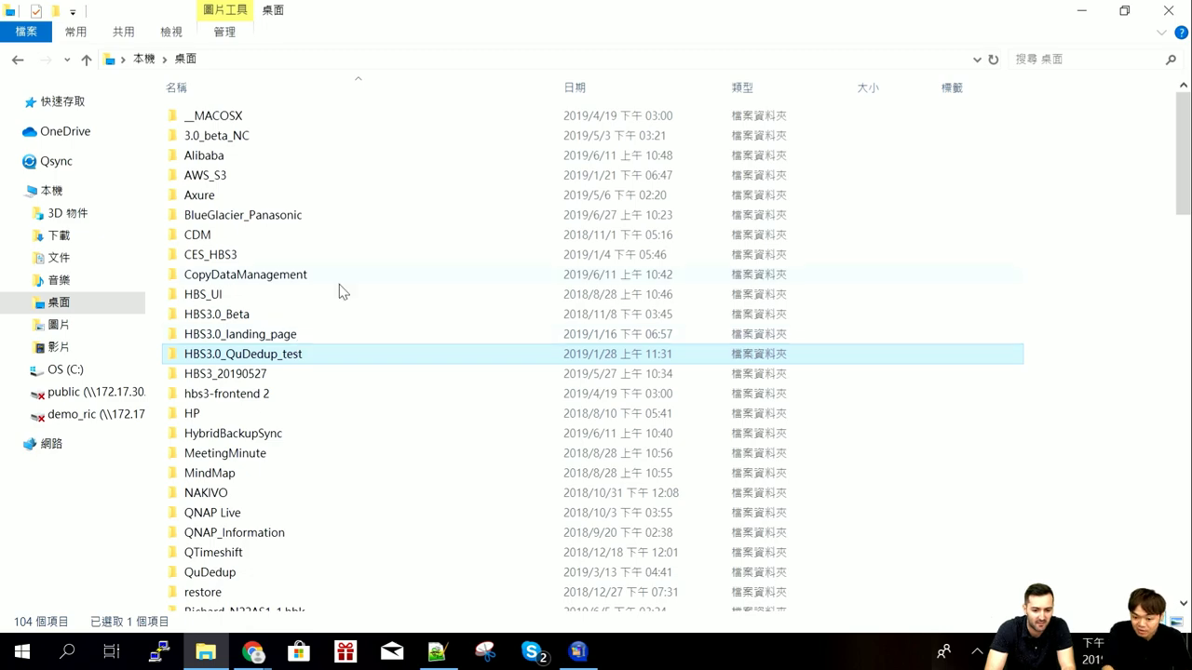
pyautogui.scroll(-20, 345, 289)
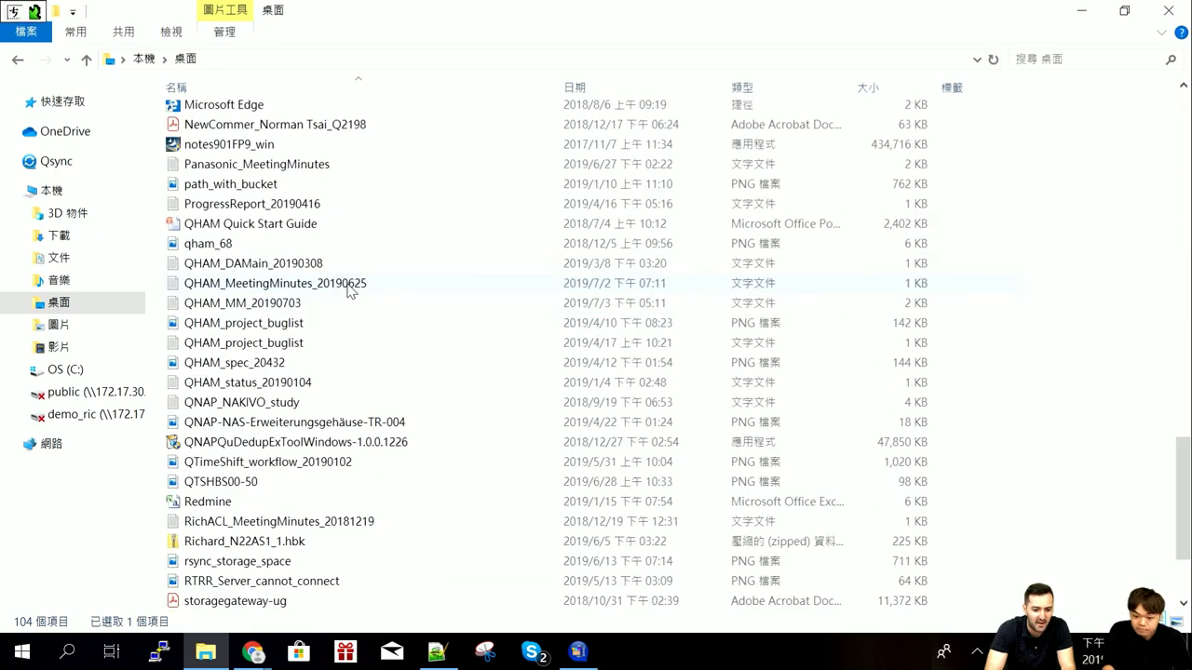
pyautogui.write('hbs3-hy')
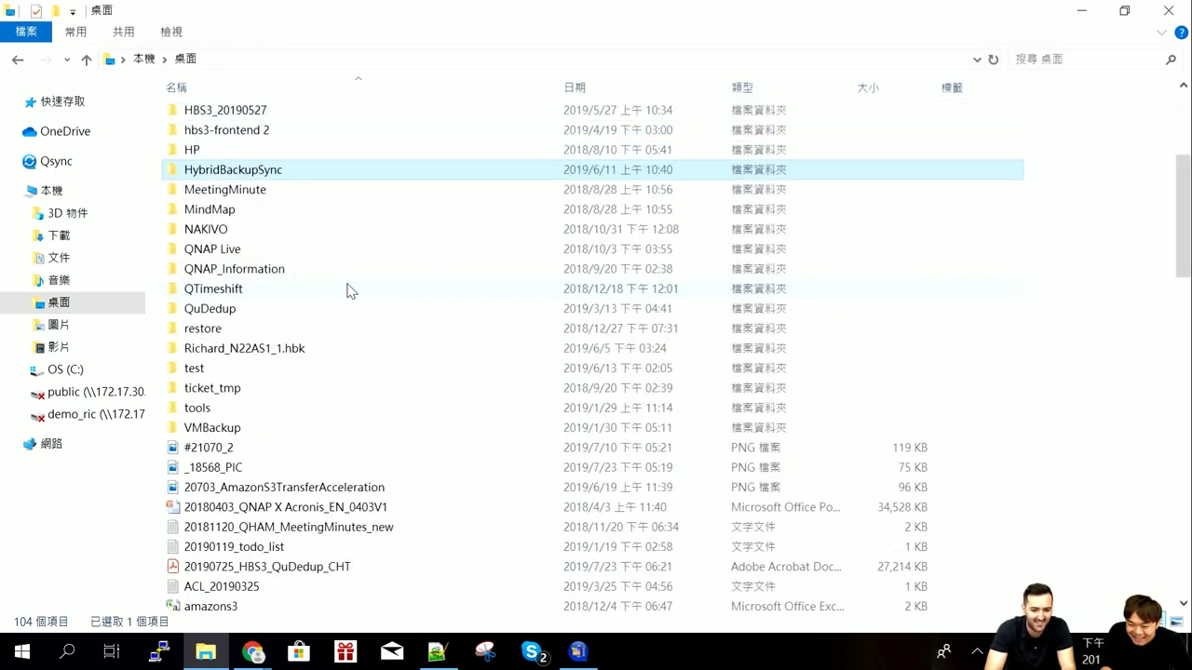
pyautogui.write('hbs_')
pyautogui.press('Down')
pyautogui.press('Down')
pyautogui.press('Down')
pyautogui.press('Down')
pyautogui.press('Down')
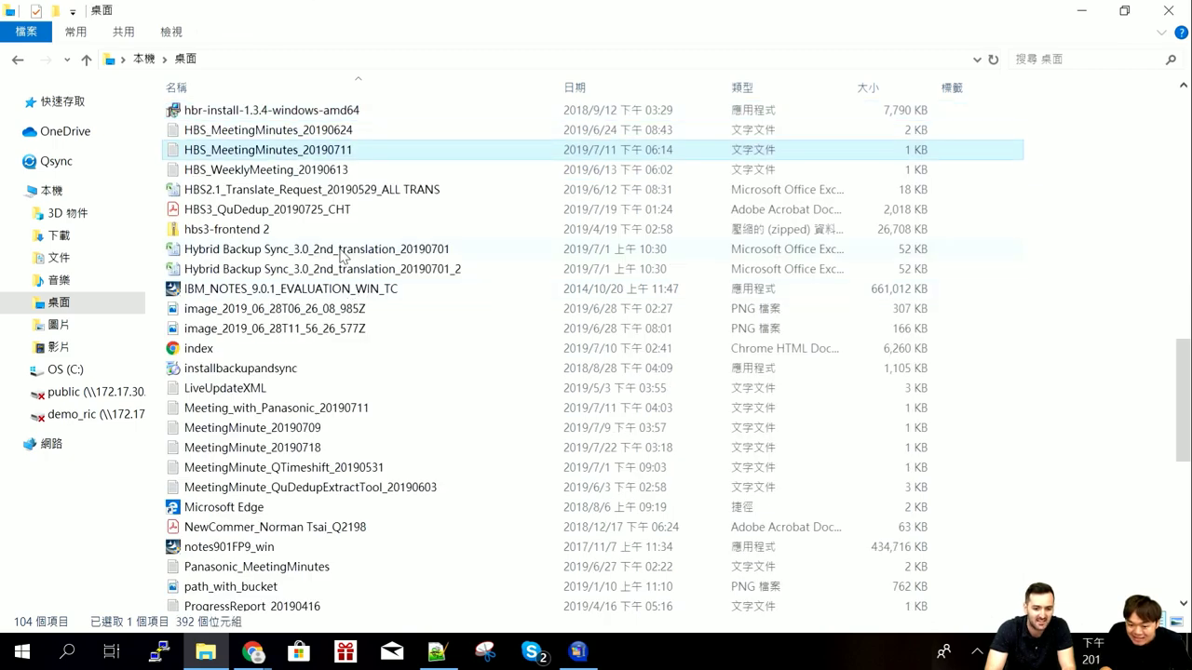
pyautogui.press('Down')
pyautogui.press('Down')
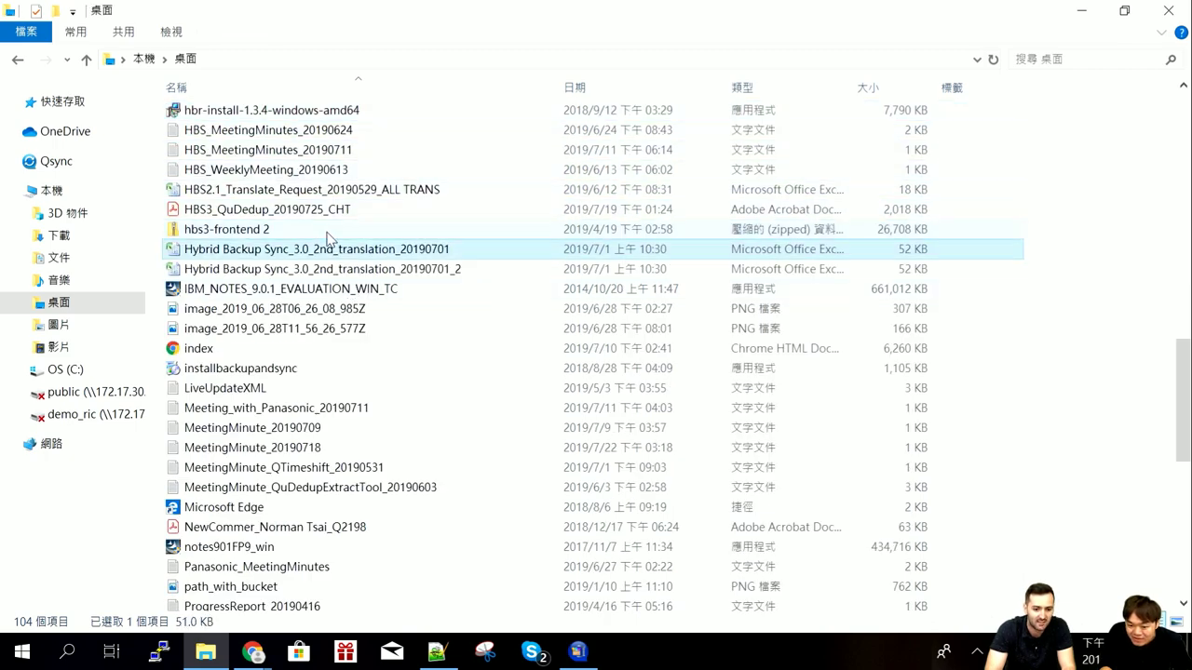
pyautogui.scroll(-1, 308, 242)
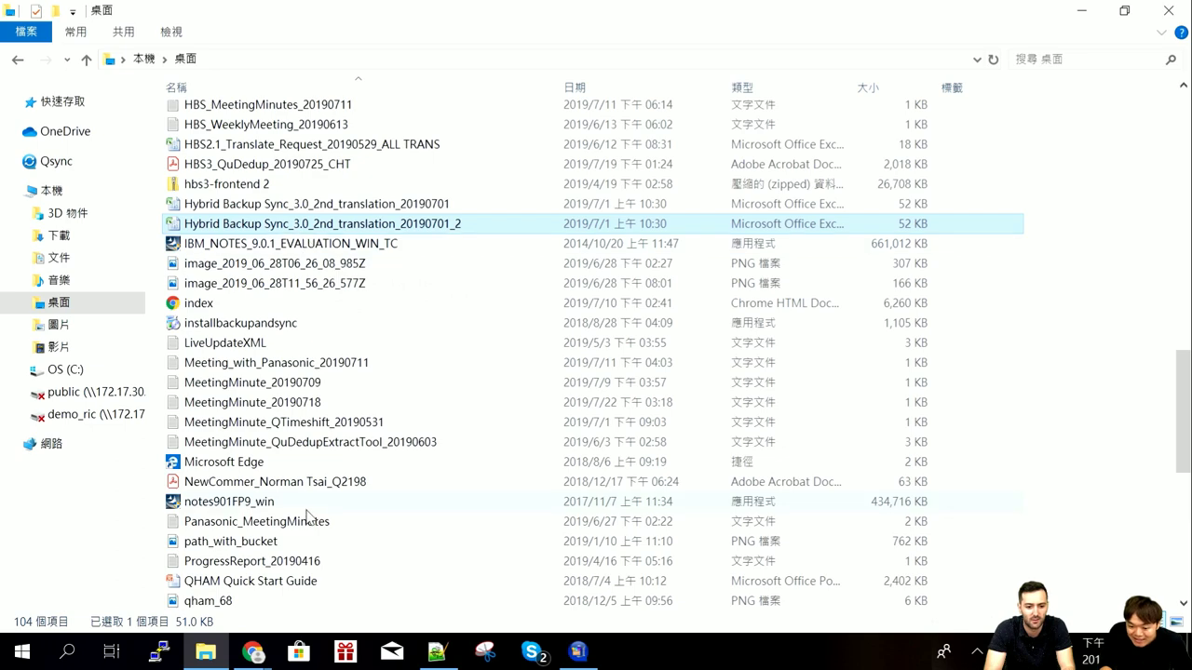
# Check the extracted file's name in the QuDedup Extract Tool, then return to File Explorer and locate HBS3_Logo in the desktop folder
pyautogui.click(582, 654)
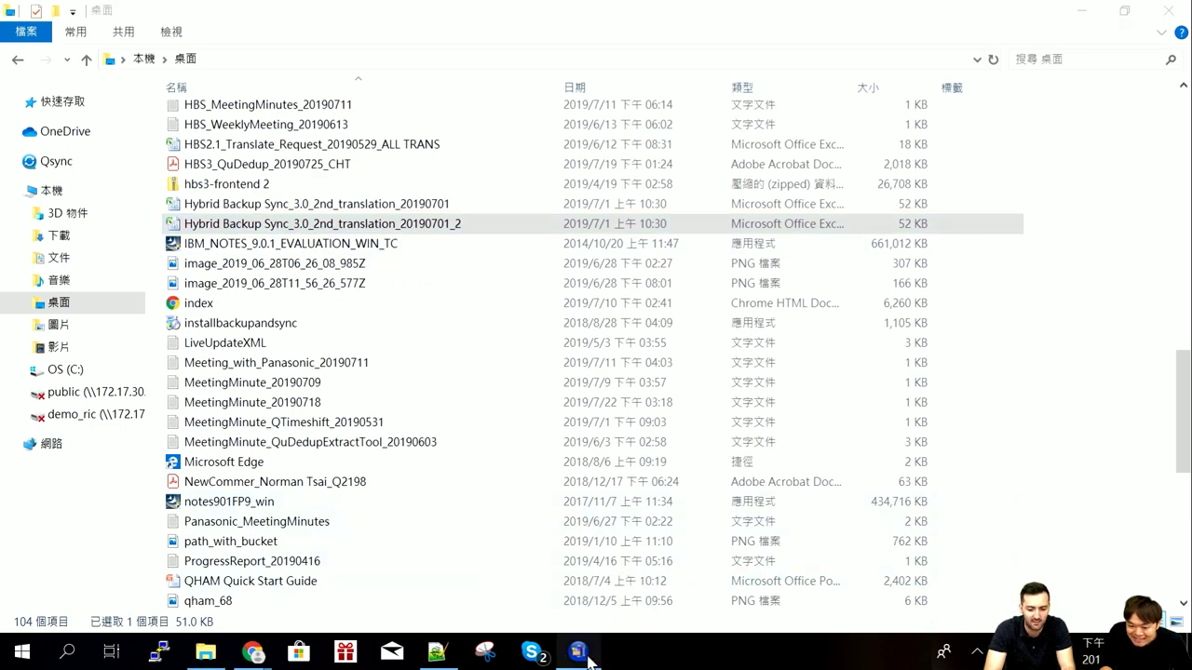
pyautogui.click(586, 654)
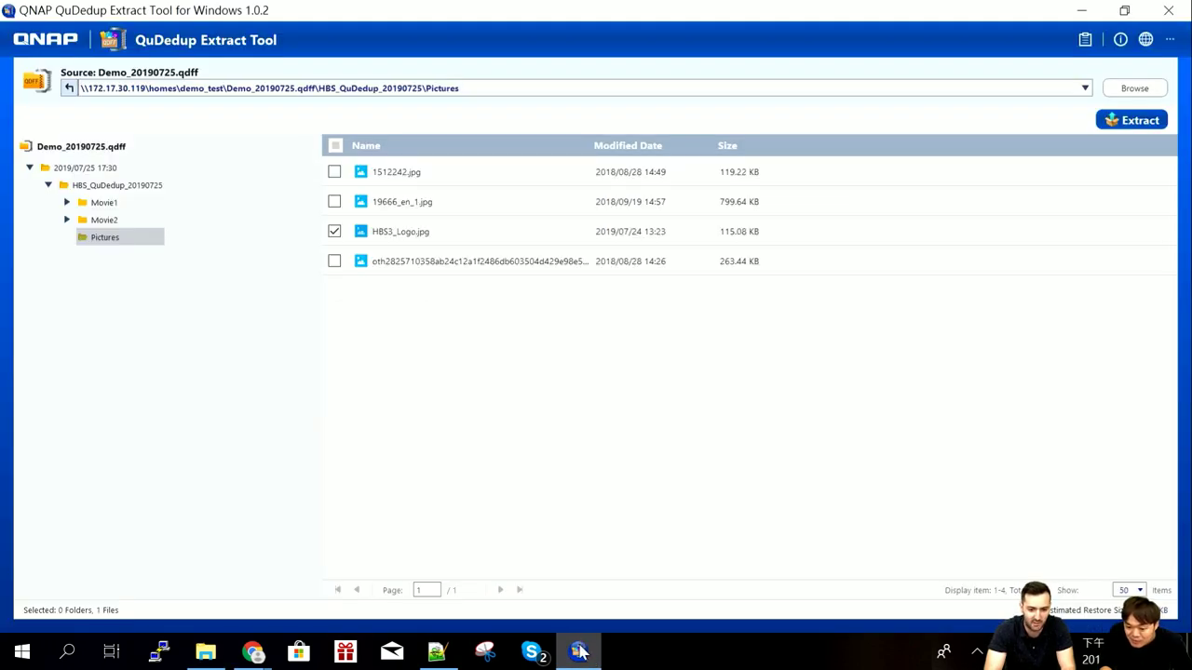
pyautogui.click(585, 656)
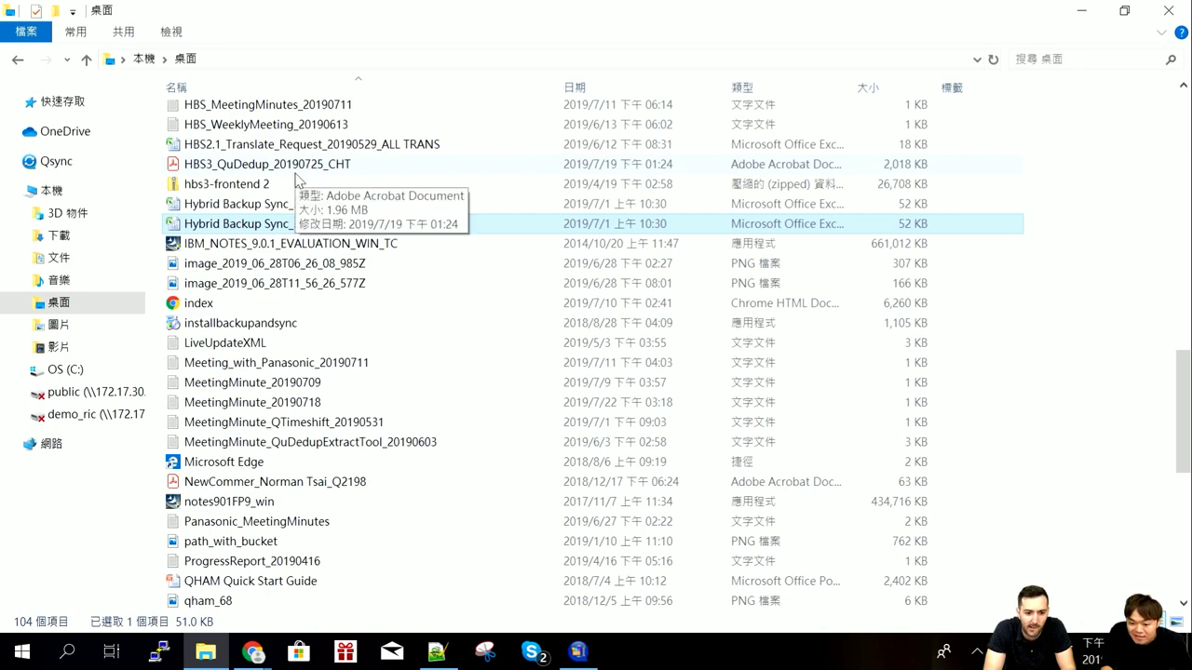
pyautogui.hotkey('ctrl', 'v')
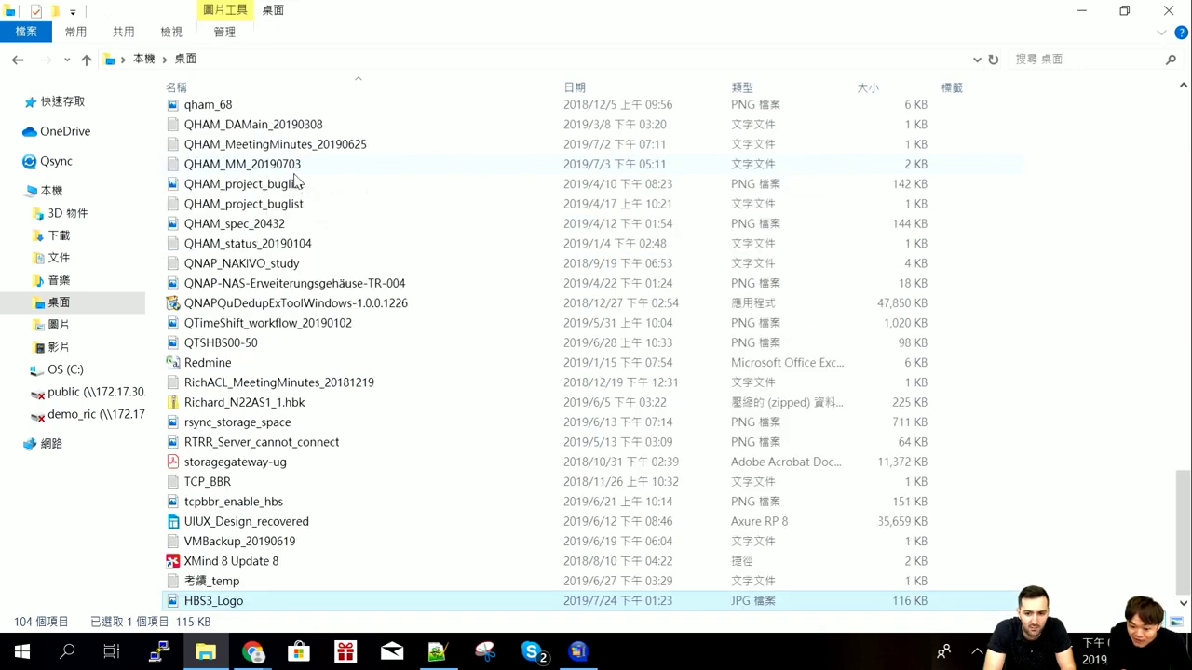
# Open the extracted HBS3_Logo image to check it, then close the image and the File Explorer window
pyautogui.doubleClick(236, 605)
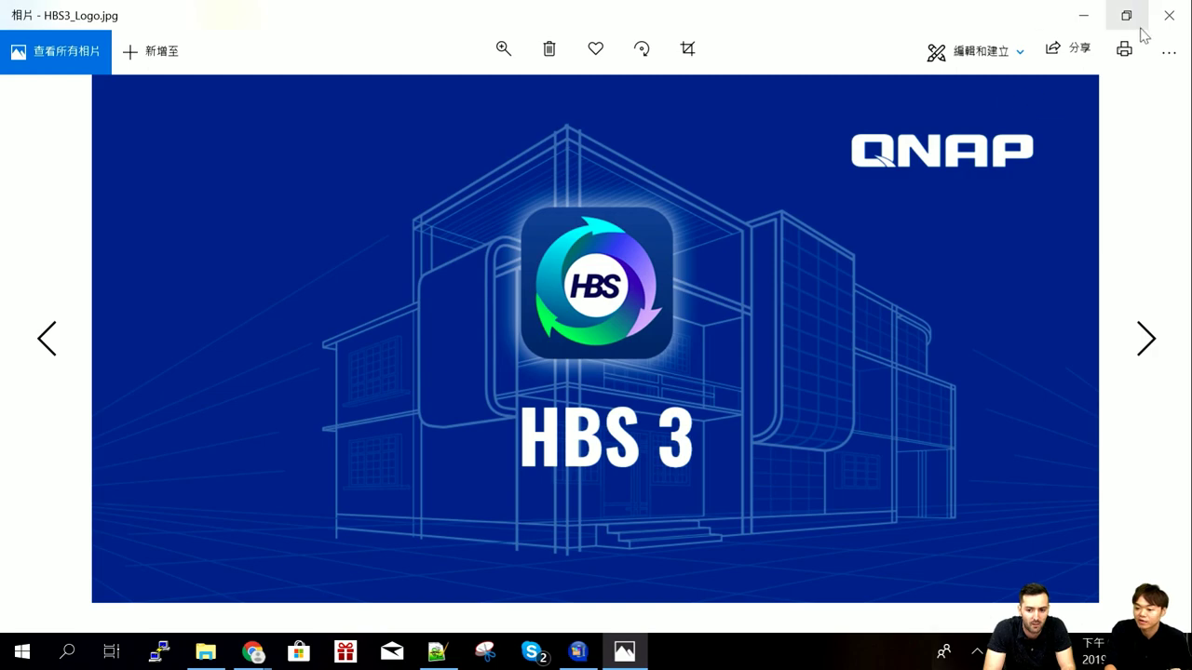
pyautogui.click(1165, 17)
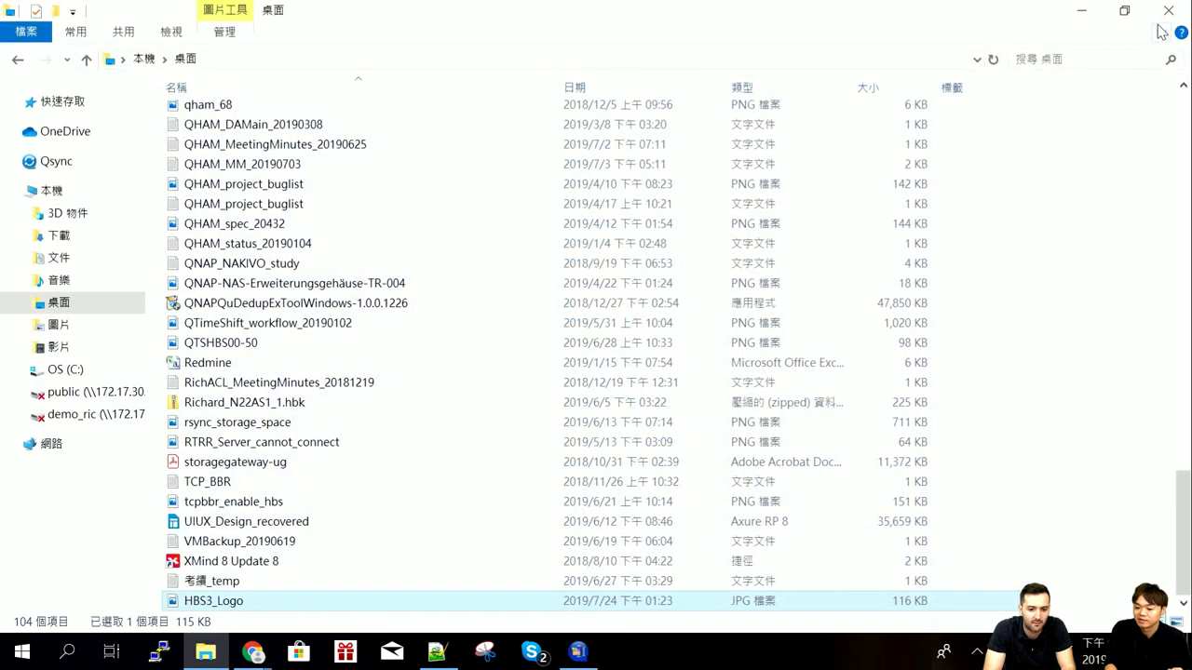
pyautogui.click(417, 386)
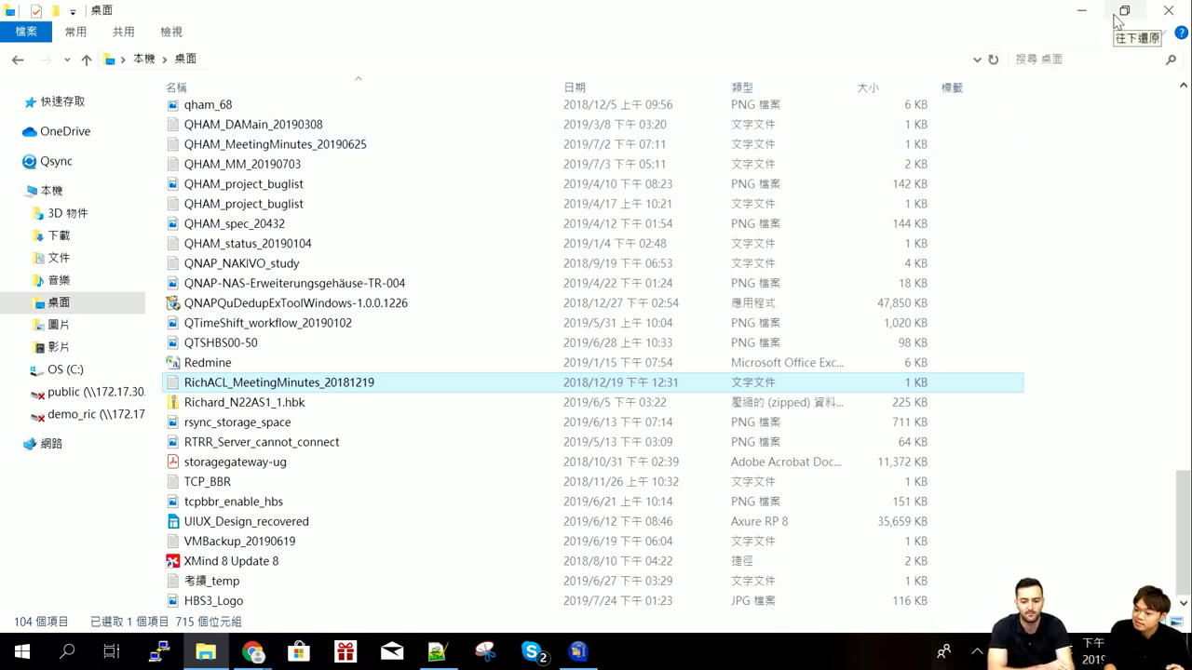
pyautogui.click(1166, 11)
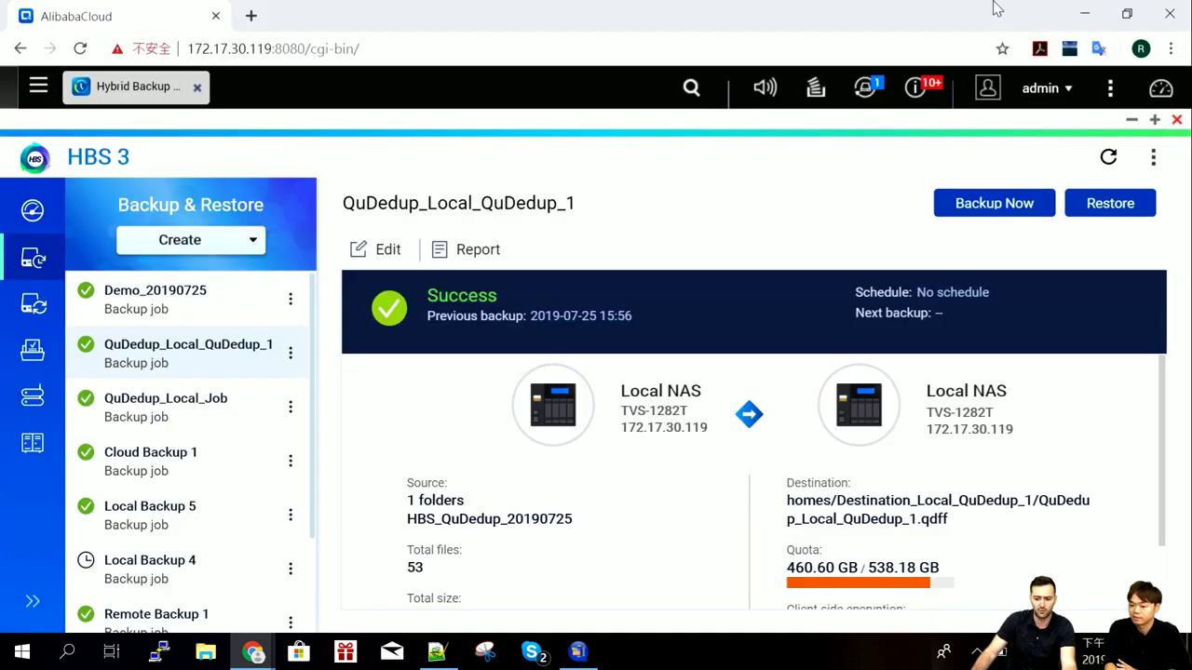